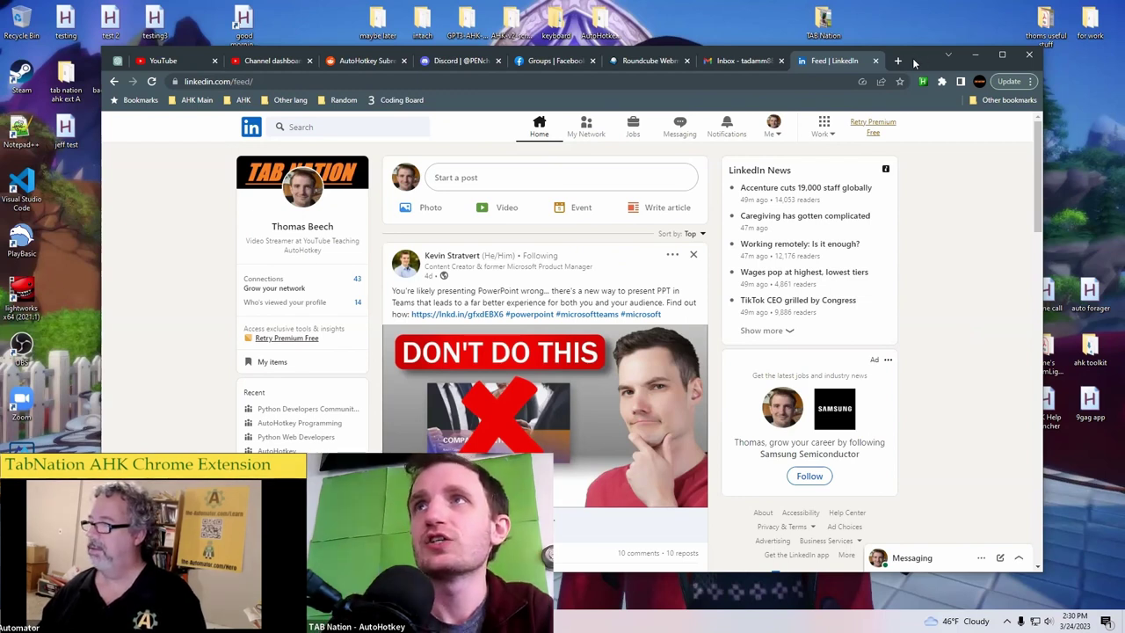
- Drag the Chrome window showing the LinkedIn feed slightly to the left
drag(914, 62, 866, 59)
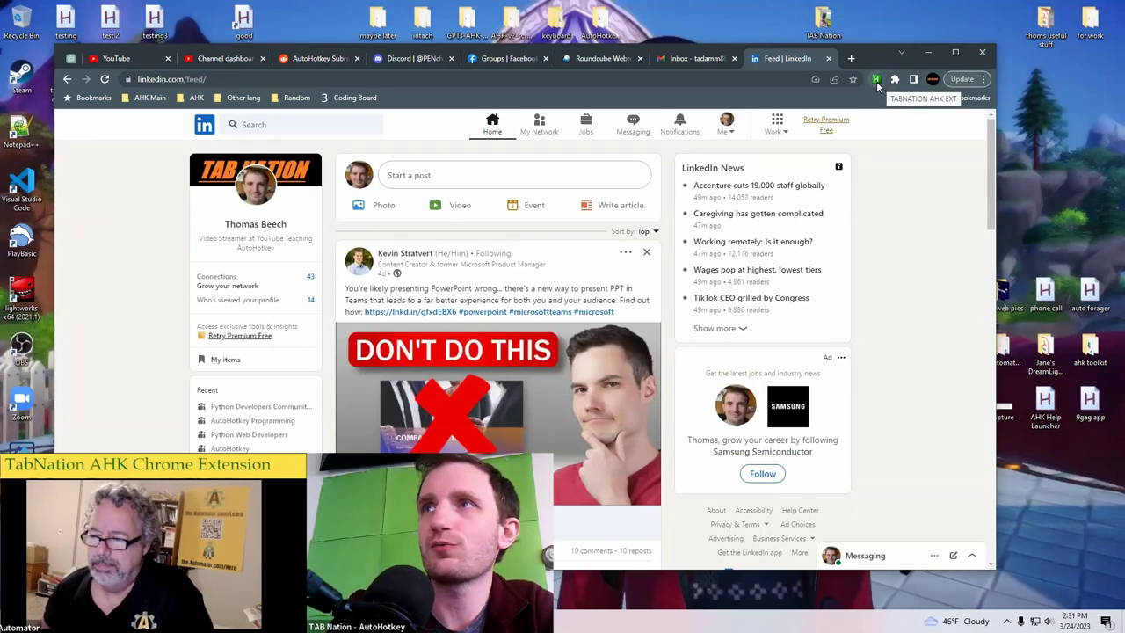
- Search the v1 AutoHotkey docs for 'sen' from the TN AHK EXT popup, opening the Send page
click(876, 81)
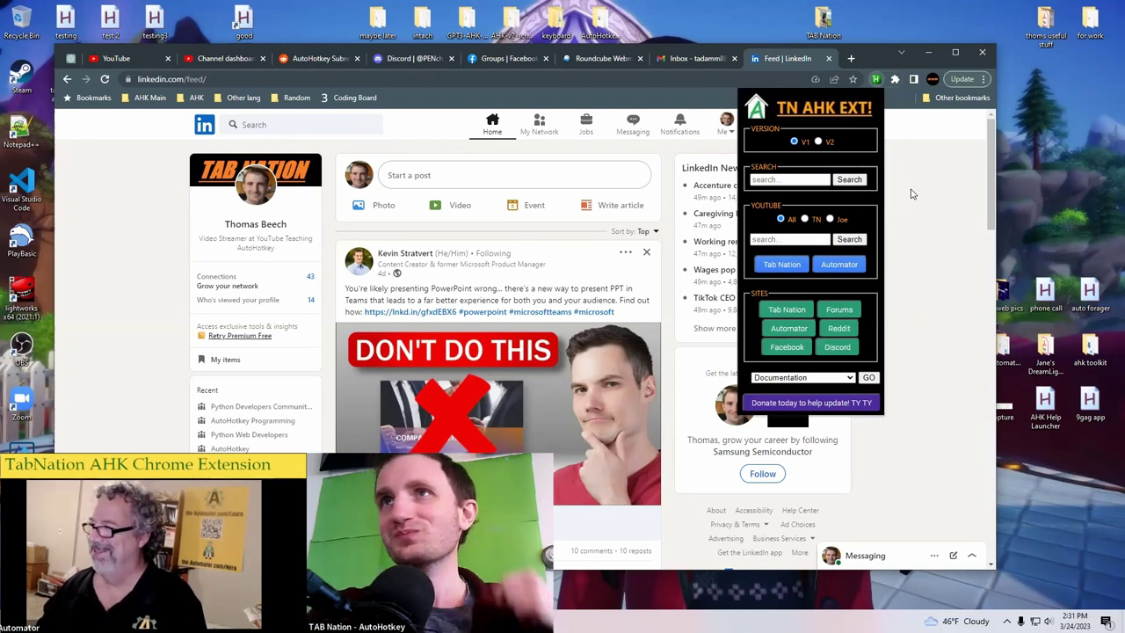
click(876, 79)
click(876, 79)
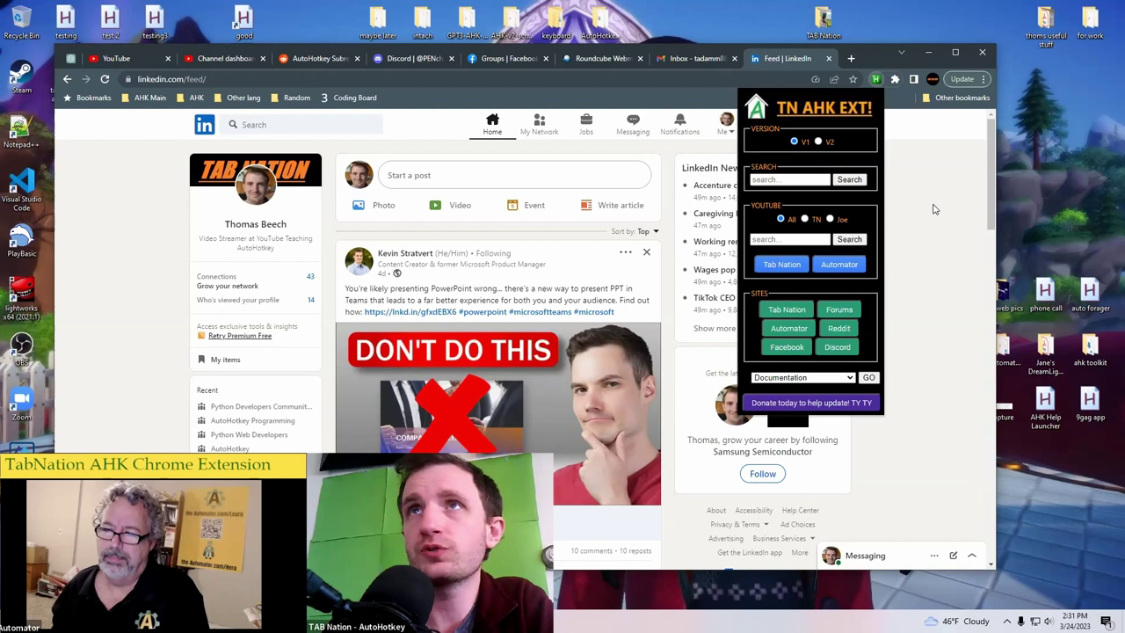
click(780, 179)
text(send)
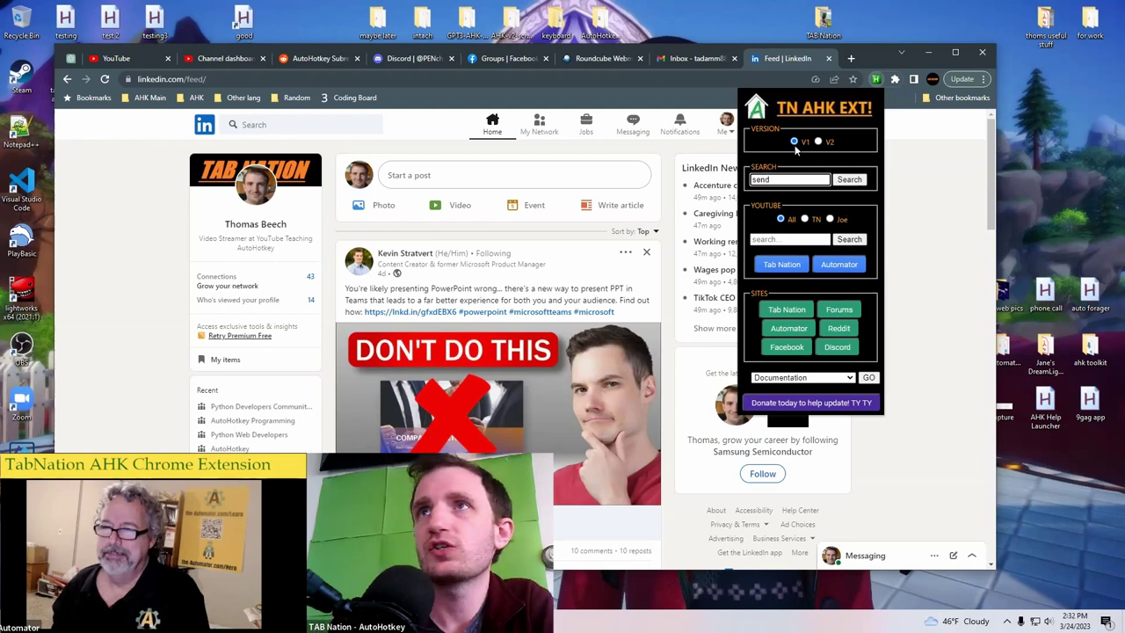
click(849, 180)
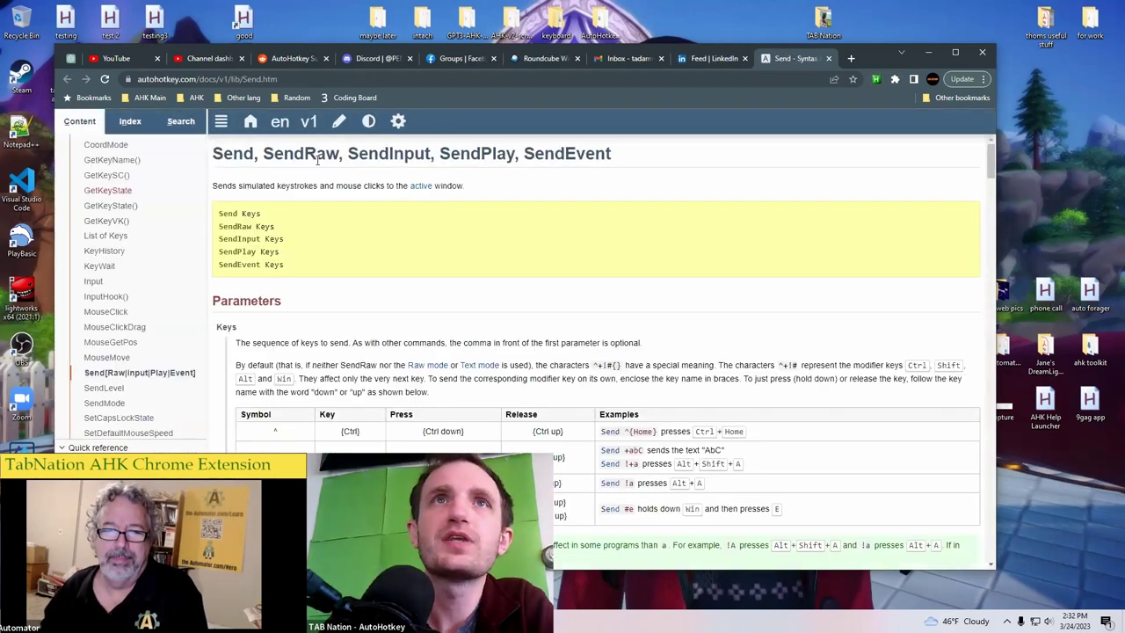
- Highlight the Send title on the v1 docs page, then close that tab
drag(274, 155, 564, 159)
click(404, 154)
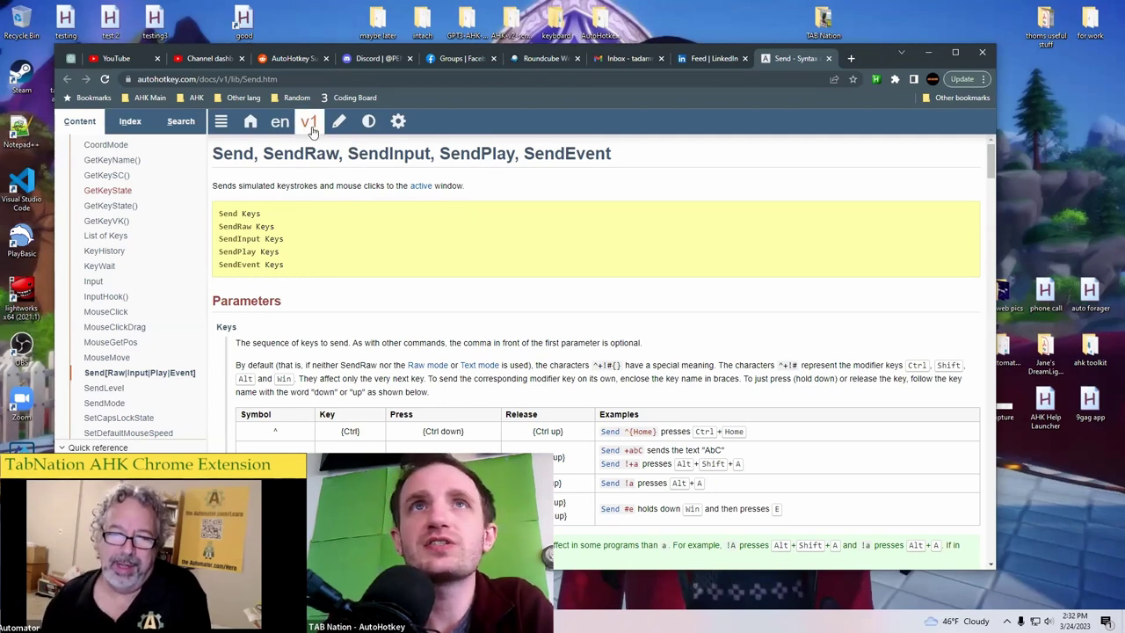
double_click(234, 160)
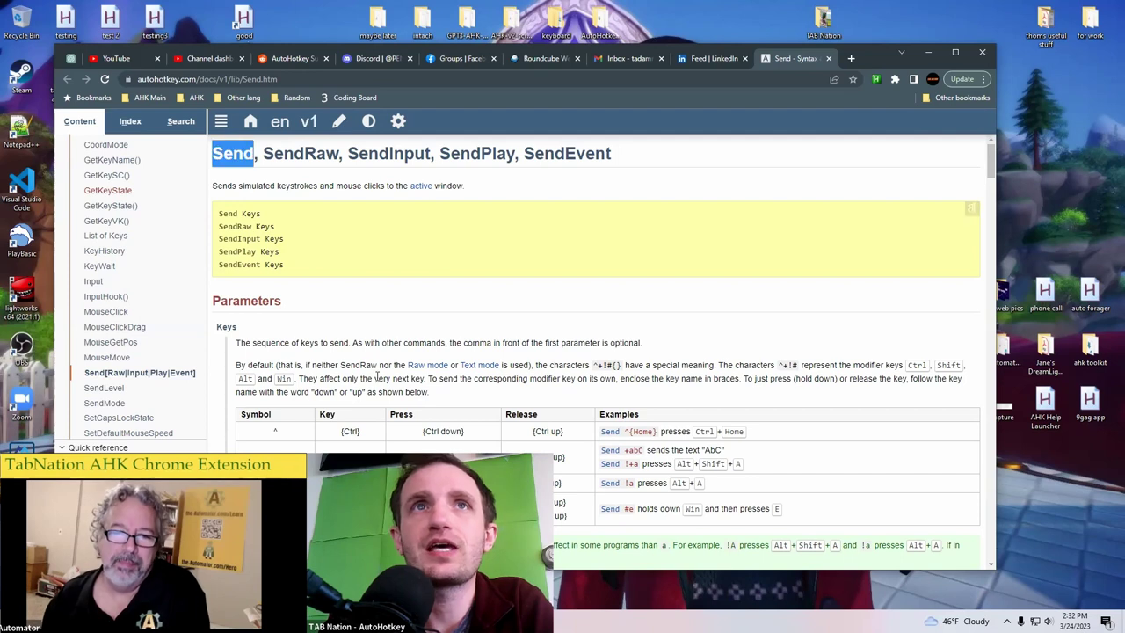
scroll(380, 376, down, 2)
scroll(381, 376, up, 2)
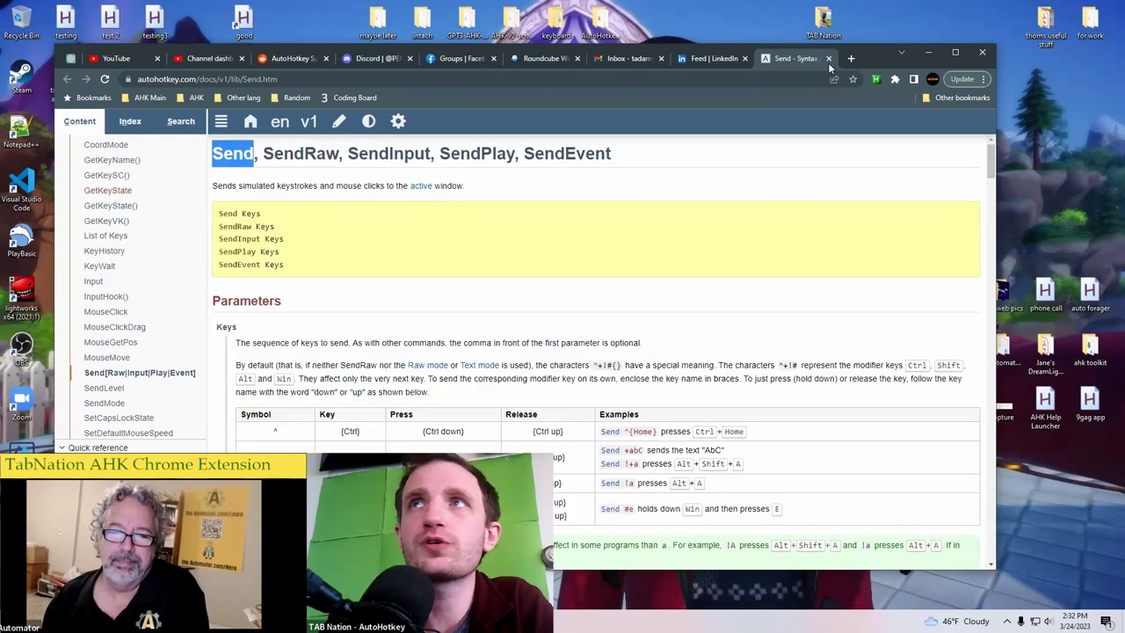
key(ctrl+w)
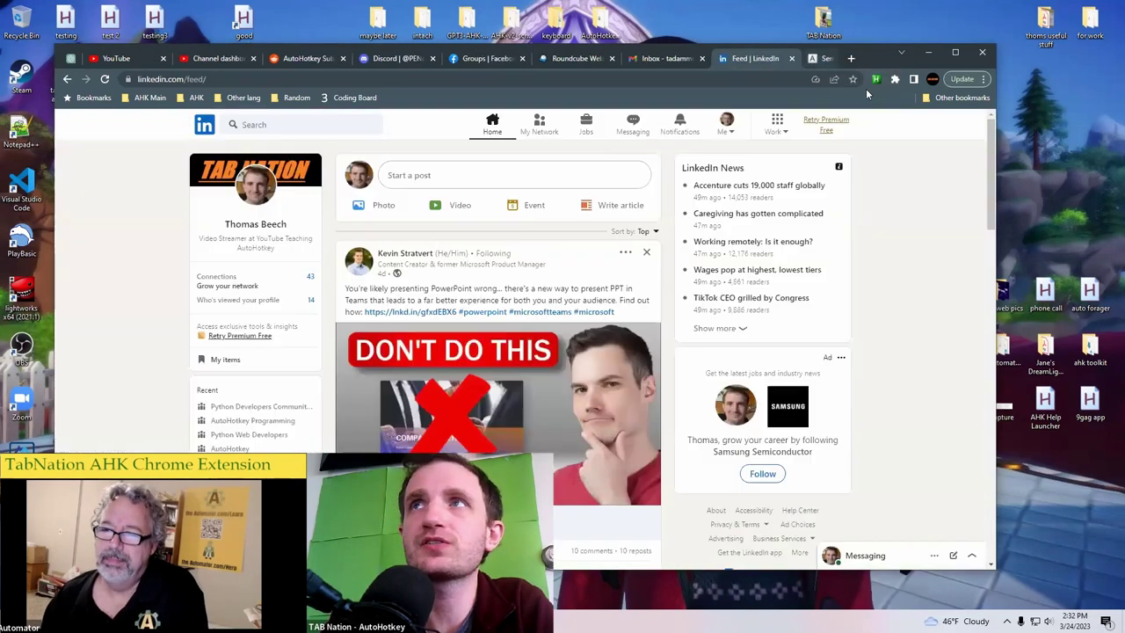
- Search the V2 AutoHotkey documentation for 'sen' from the TN AHK EXT popup
click(875, 80)
click(795, 179)
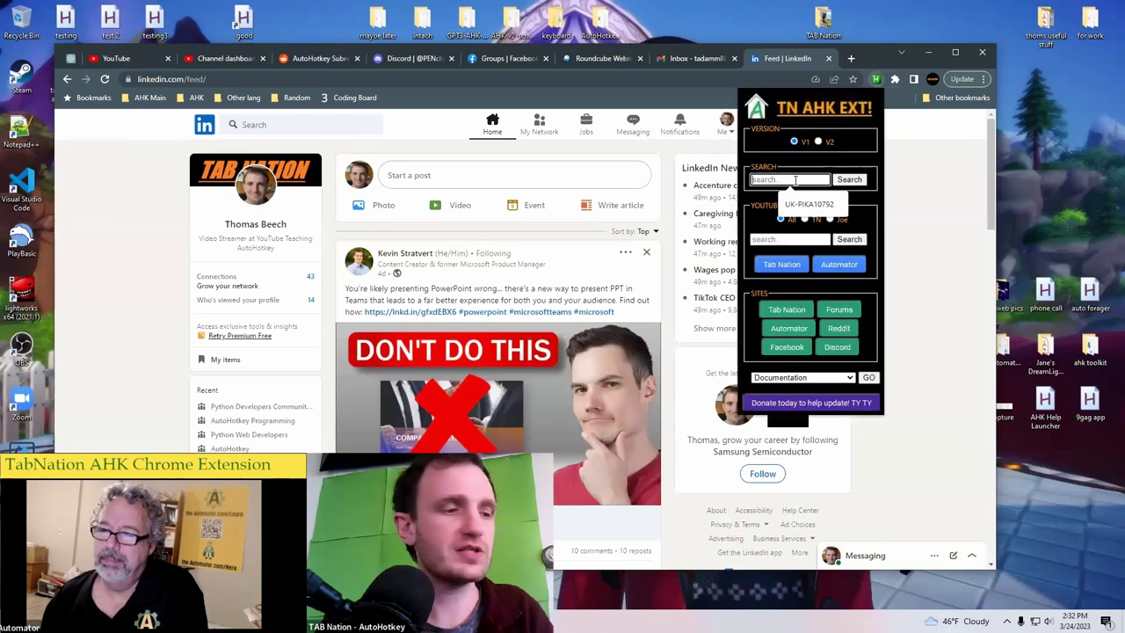
text(send)
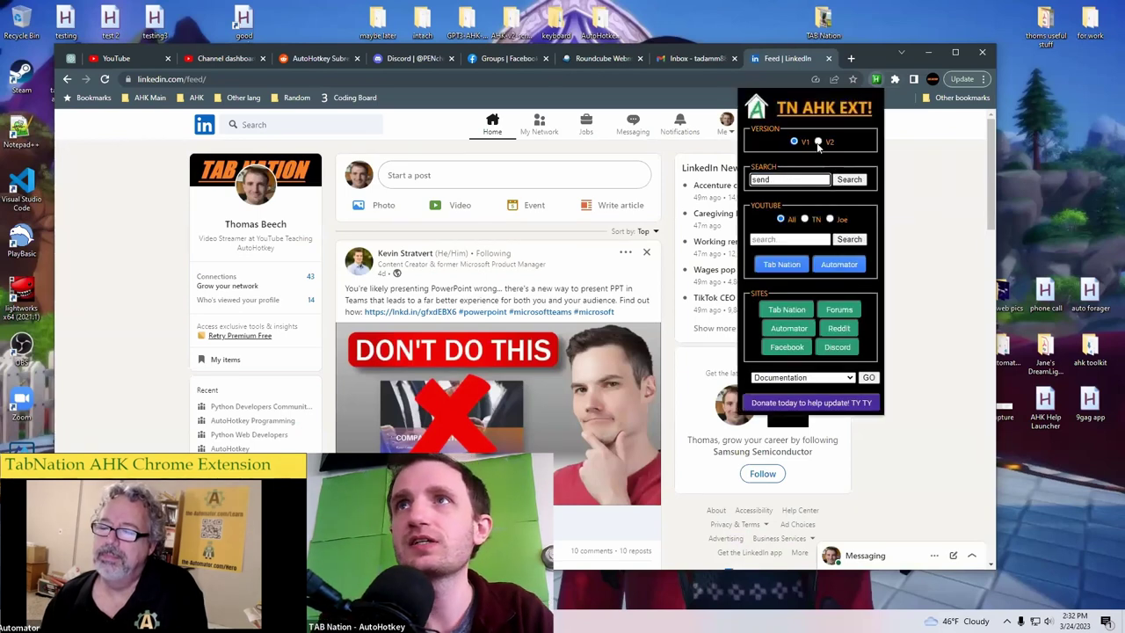
click(818, 142)
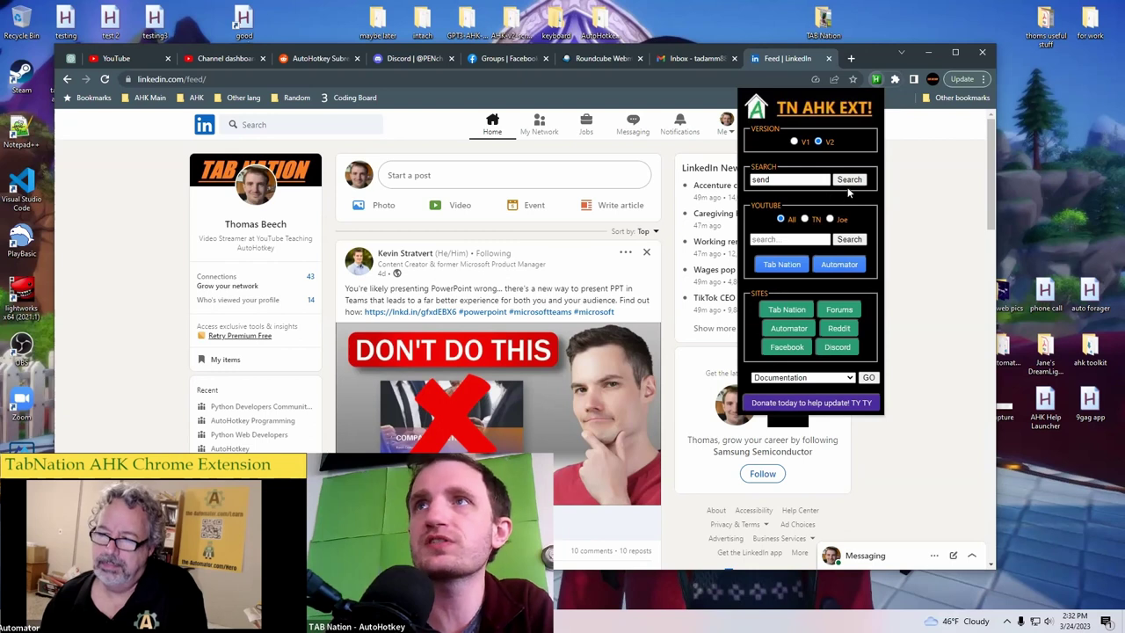
click(850, 179)
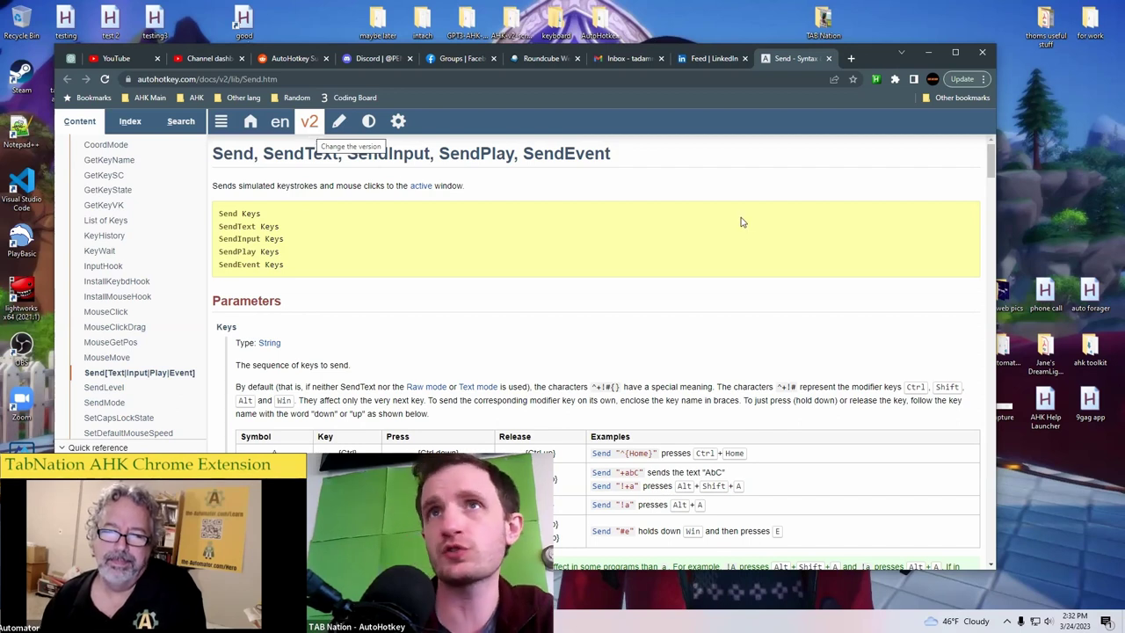
click(876, 81)
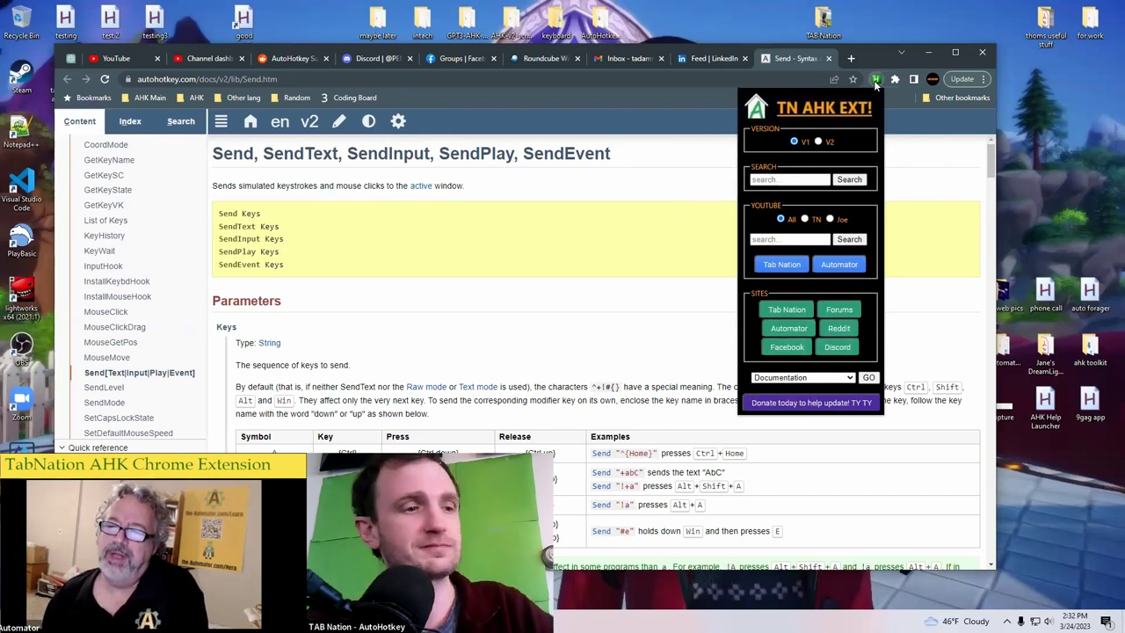
click(769, 180)
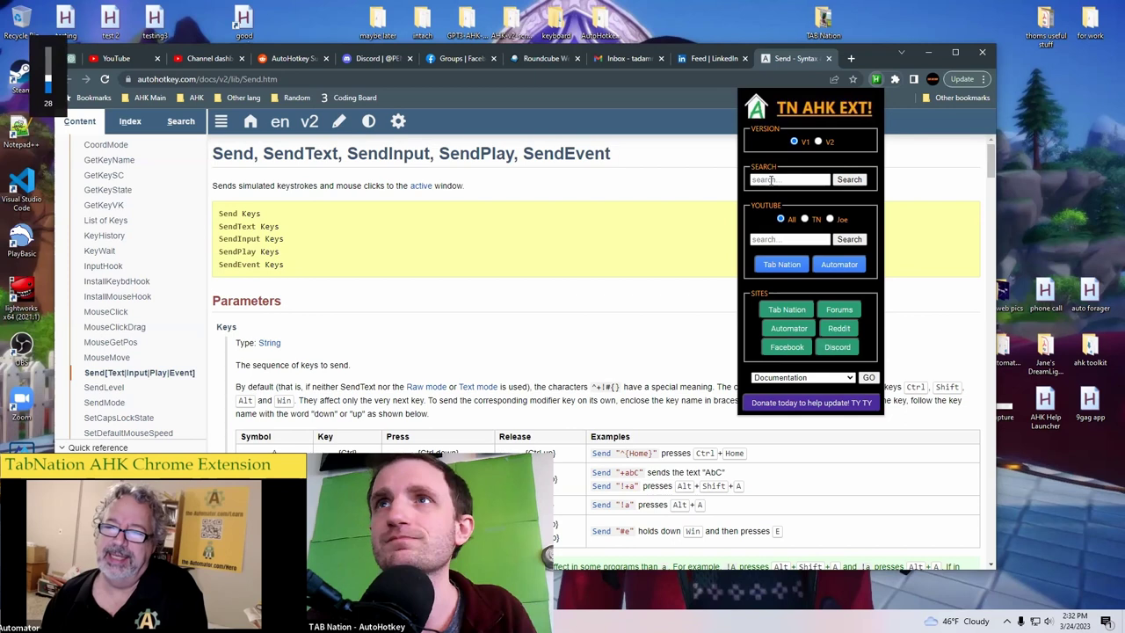
click(769, 180)
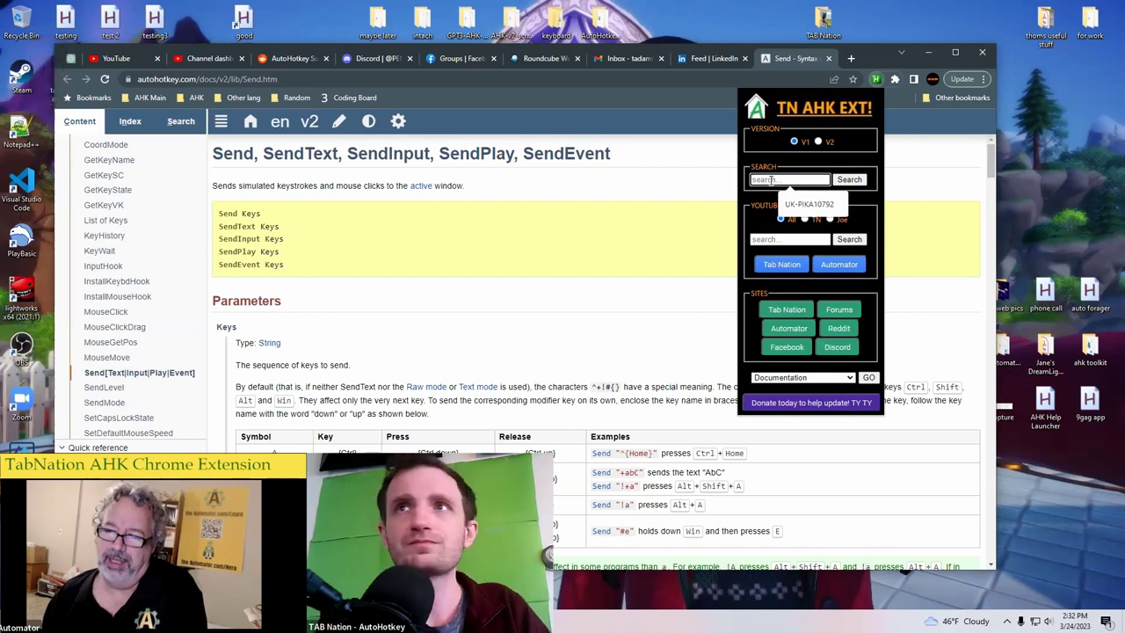
text(send)
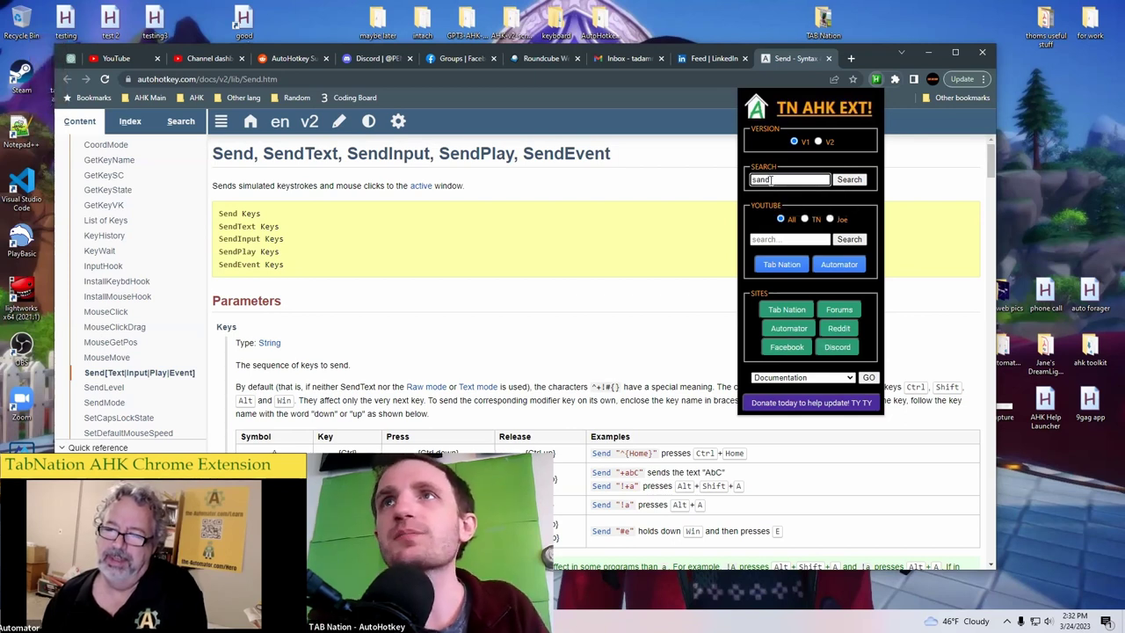
click(853, 182)
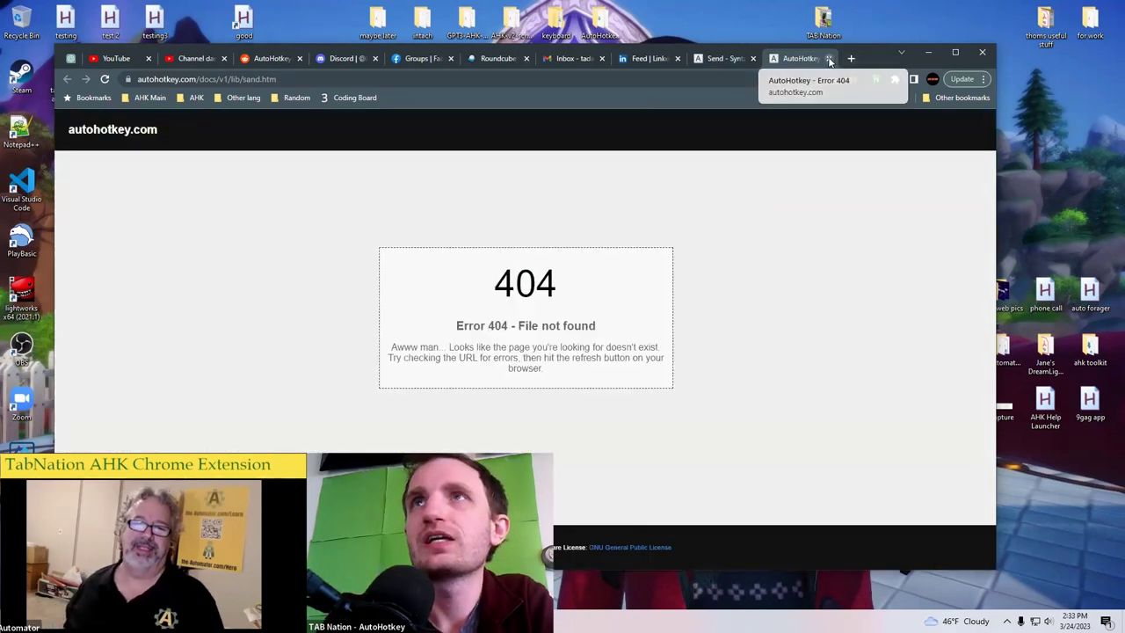
click(828, 59)
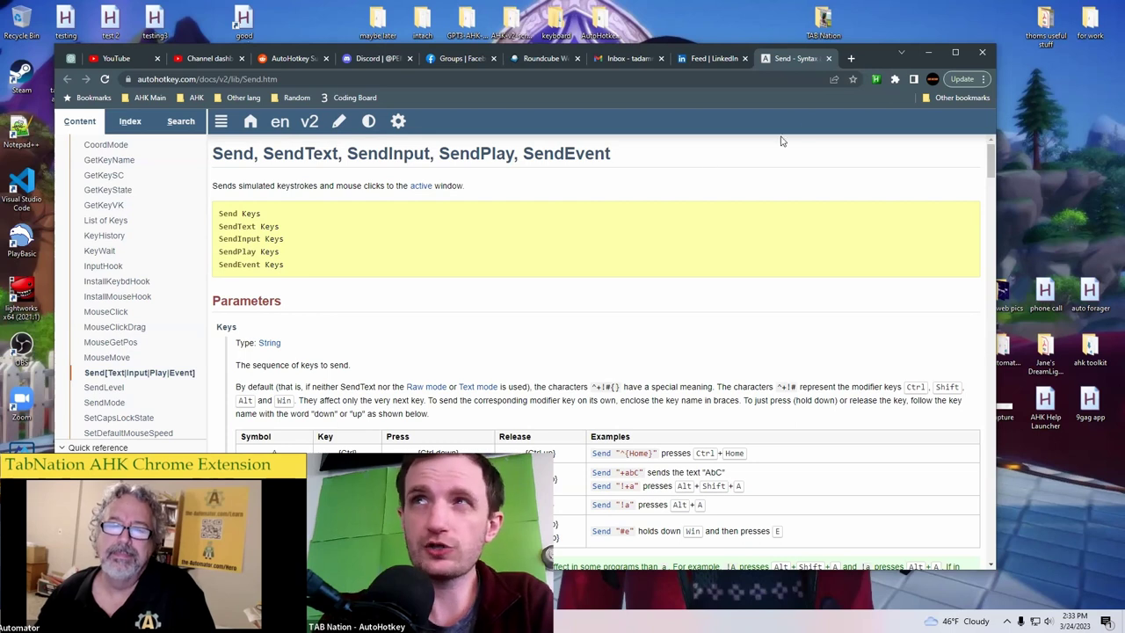
- Search the AUTOHOTKEY Guru YouTube channel for 'send' using the TN AHK EXT YouTube box
click(875, 80)
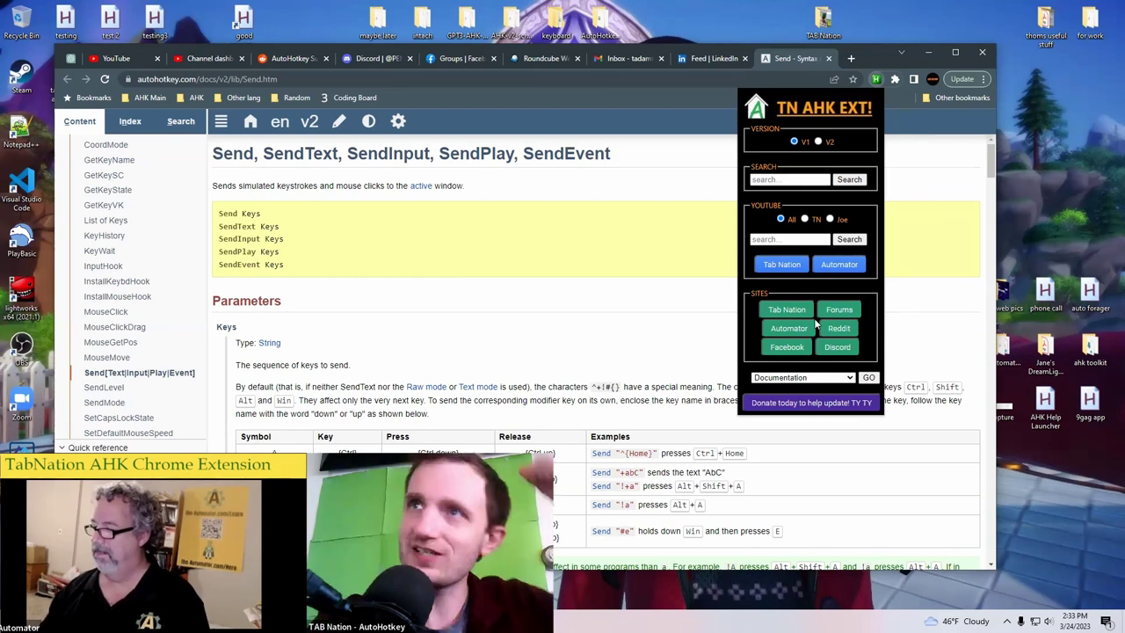
click(782, 240)
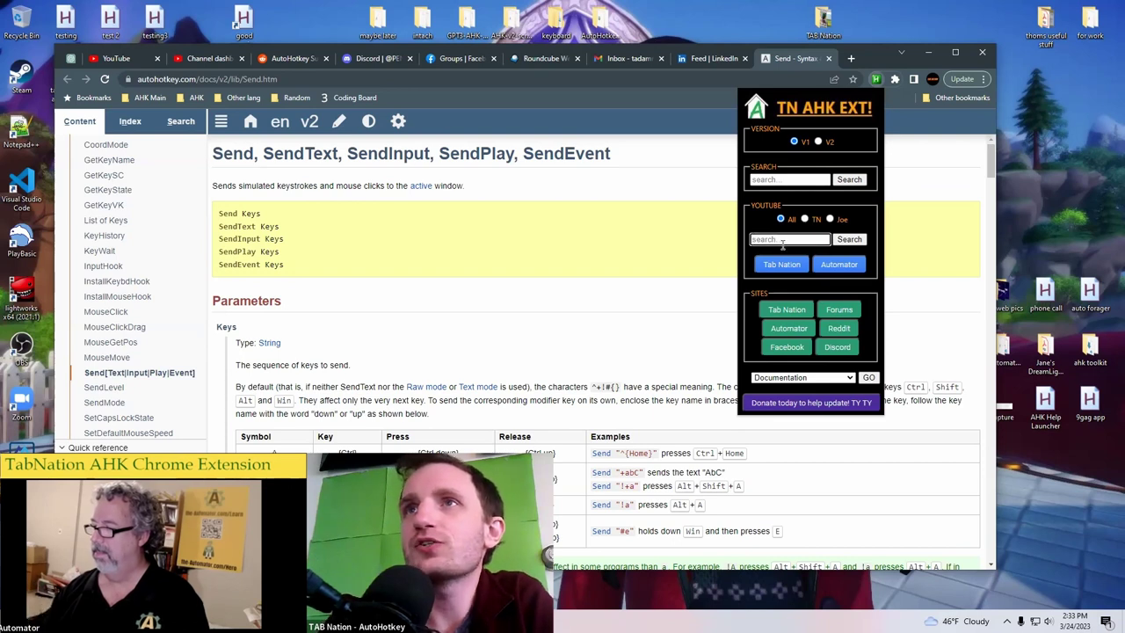
click(829, 219)
click(803, 239)
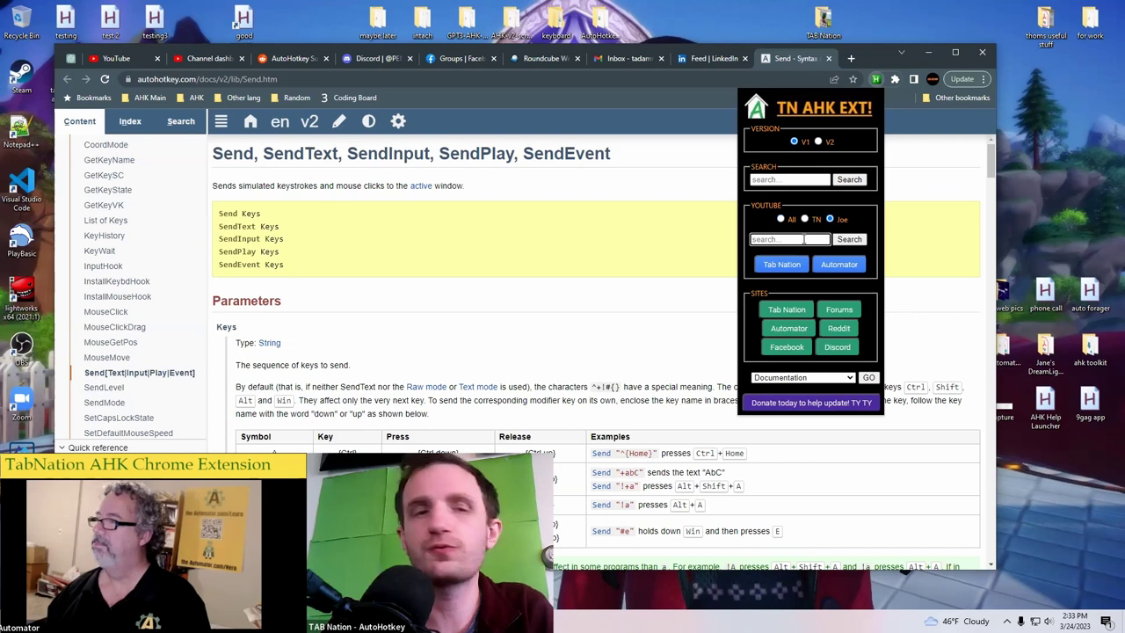
text(send)
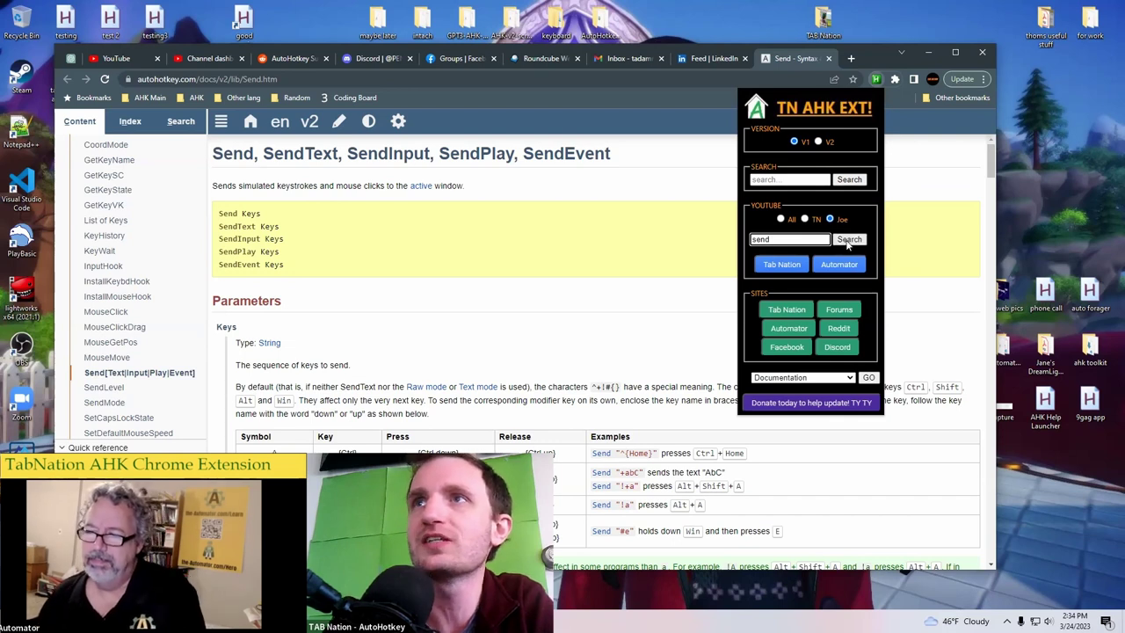
click(848, 240)
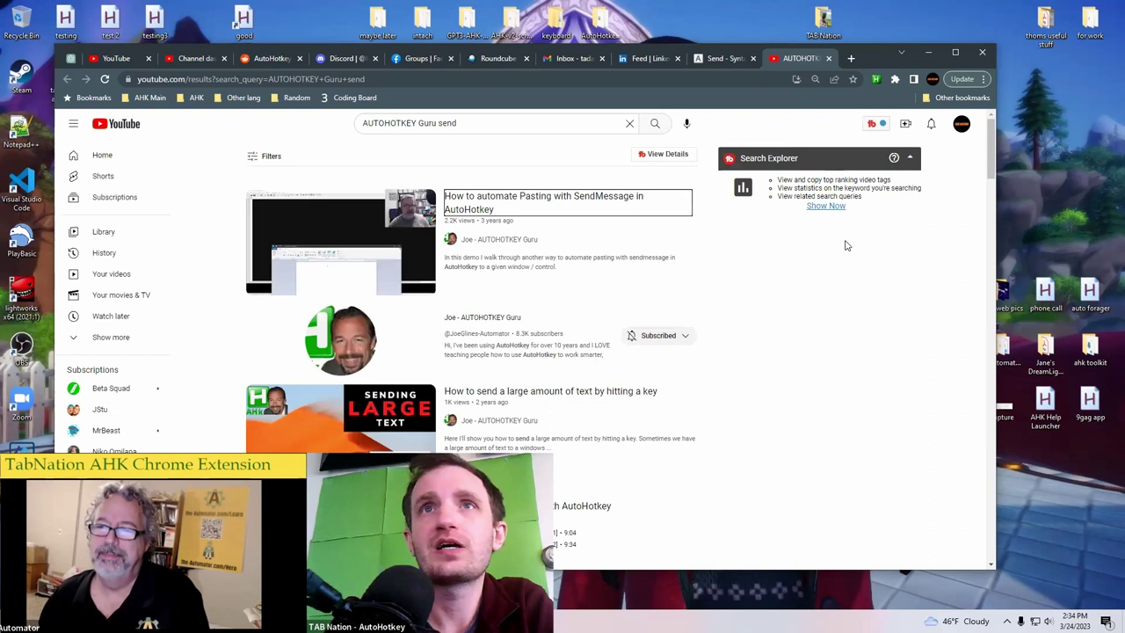
- Close the 'AUTOHOTKEY Guru send' YouTube results tab to return to the v2 Send docs
scroll(518, 250, down, 1)
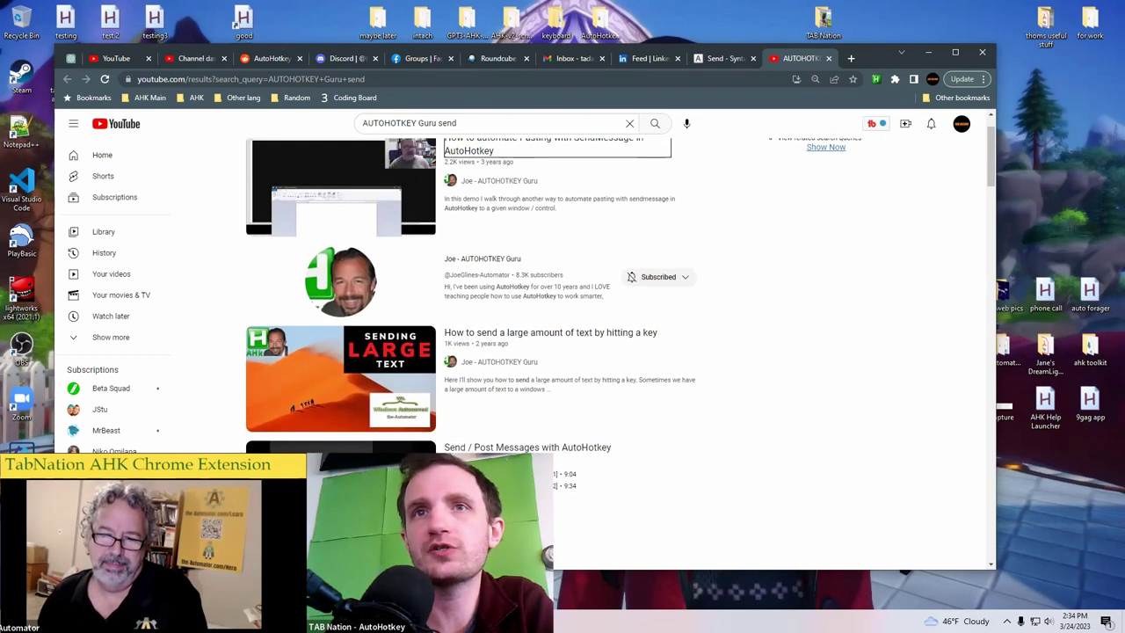
scroll(635, 282, up, 1)
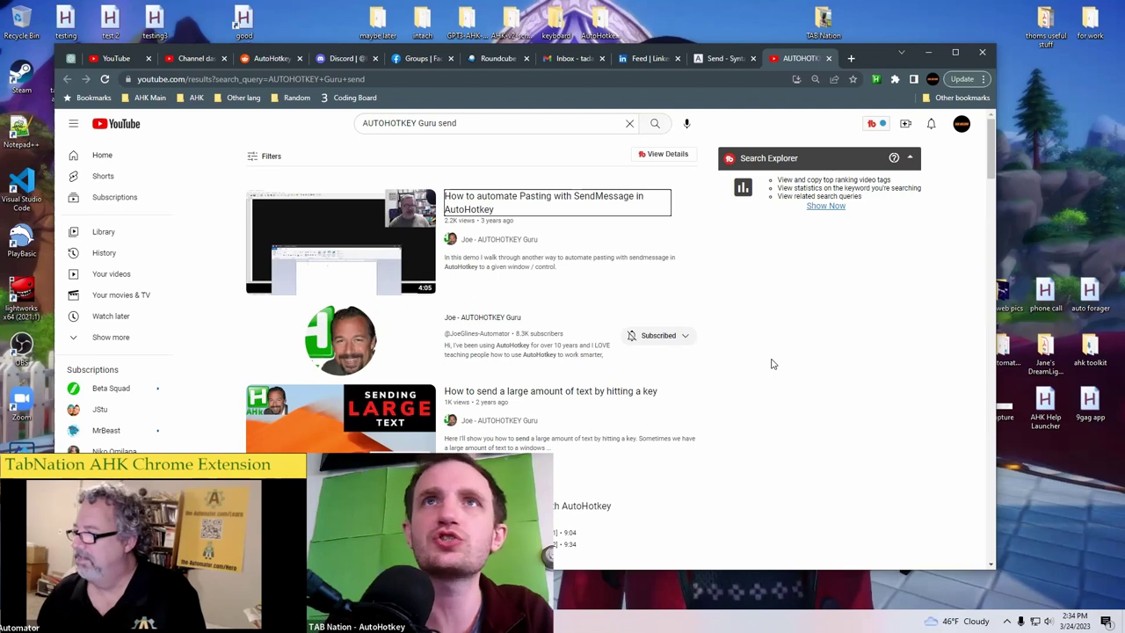
click(827, 59)
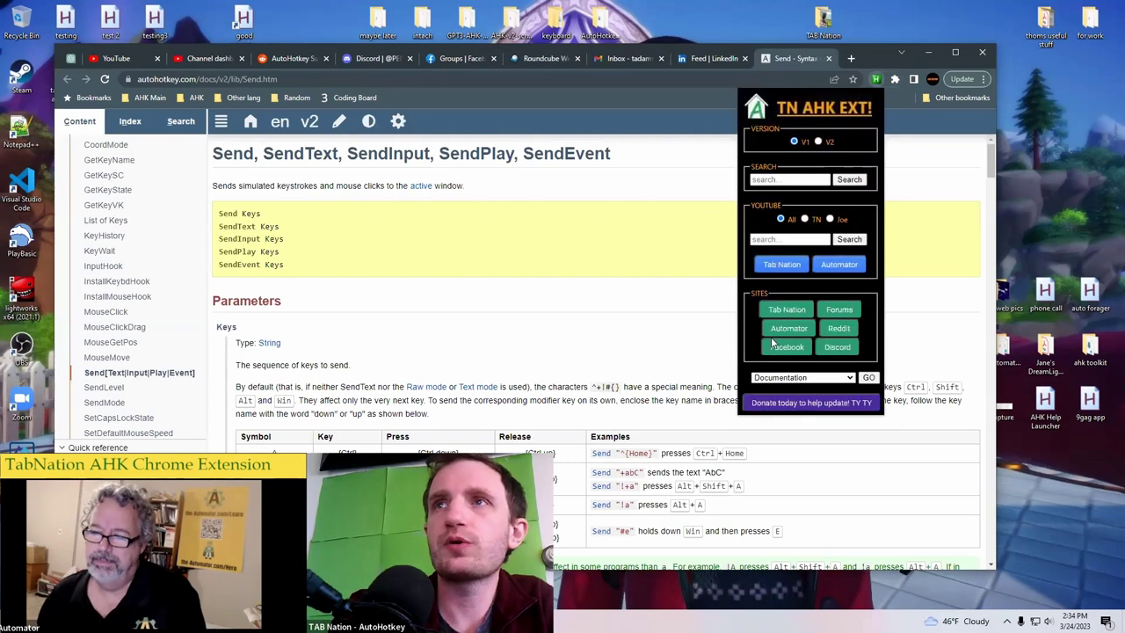
click(781, 267)
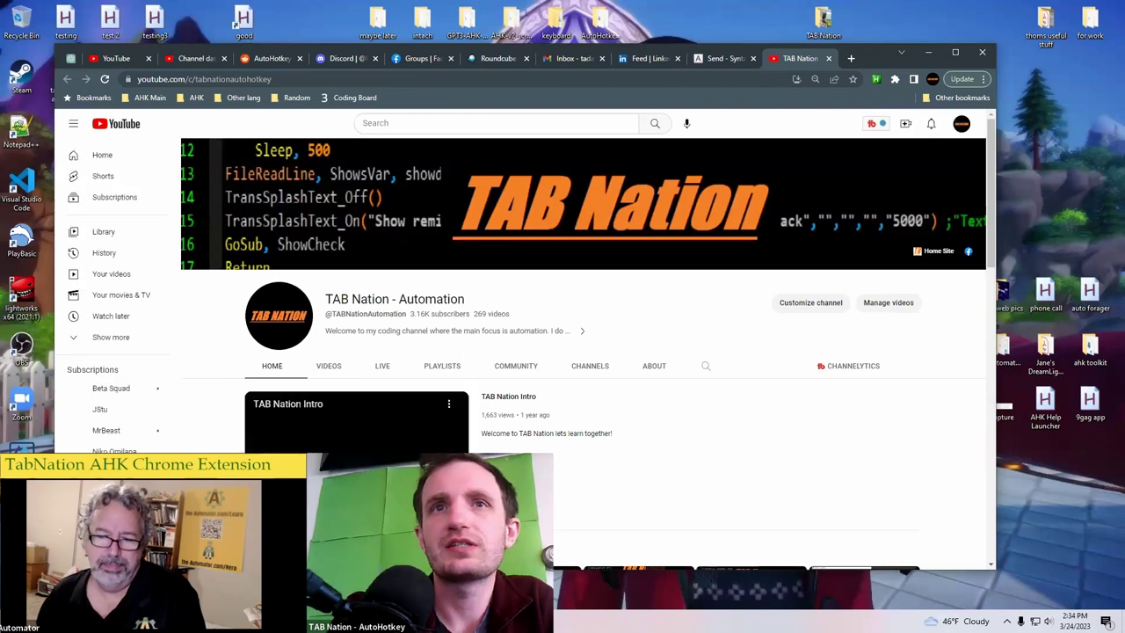
scroll(509, 426, down, 3)
scroll(544, 421, down, 3)
scroll(552, 428, up, 2)
scroll(551, 428, up, 4)
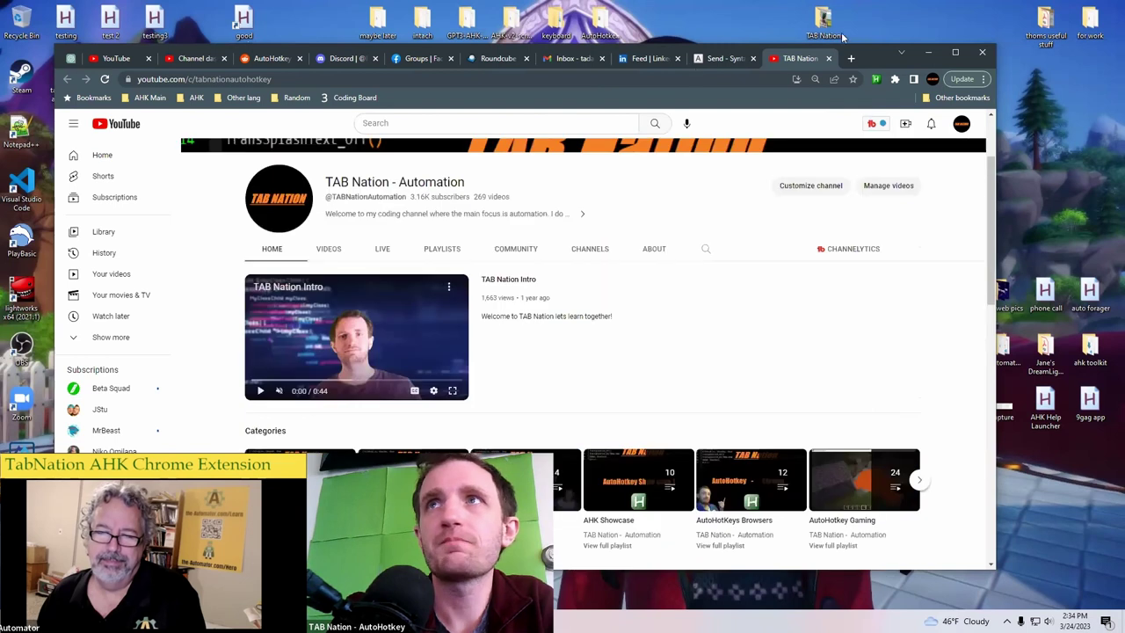
key(ctrl+w)
click(876, 82)
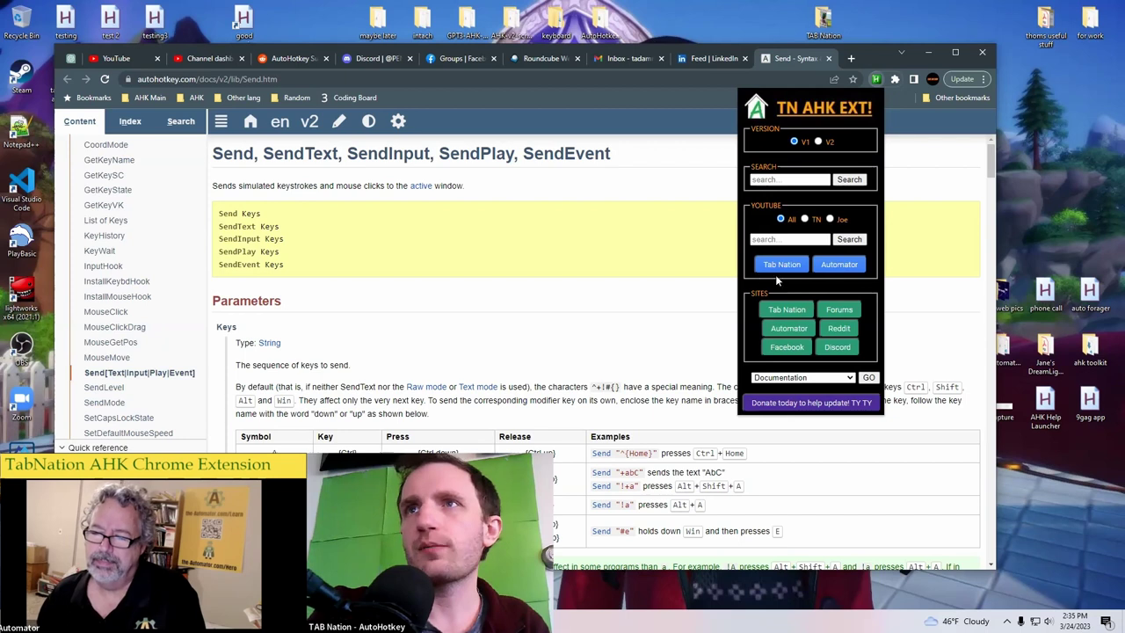
click(820, 378)
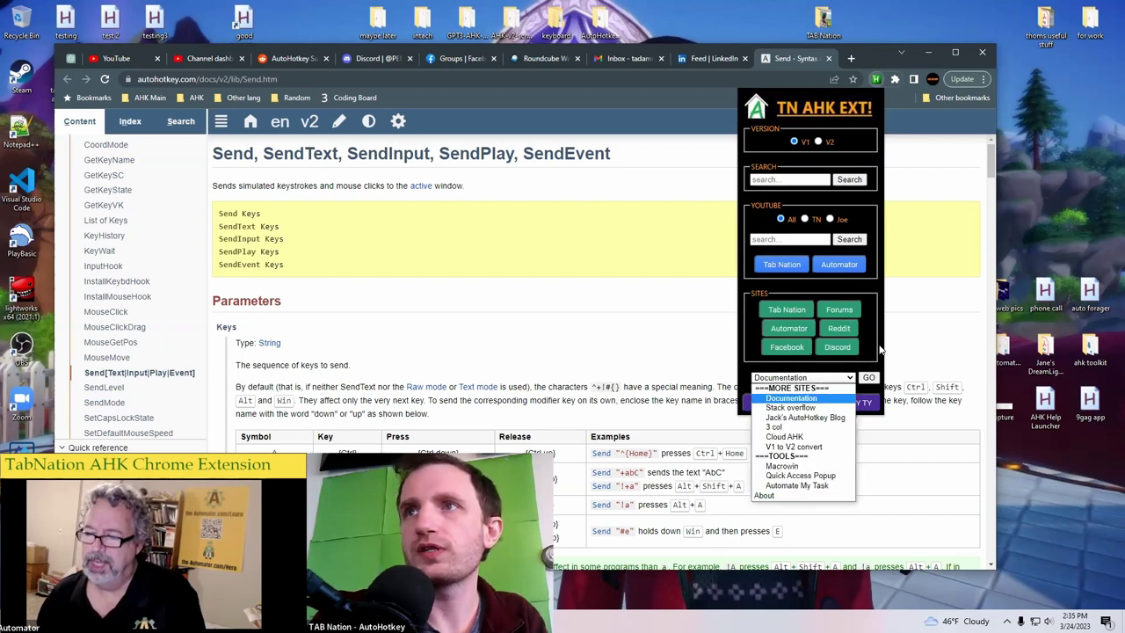
click(877, 349)
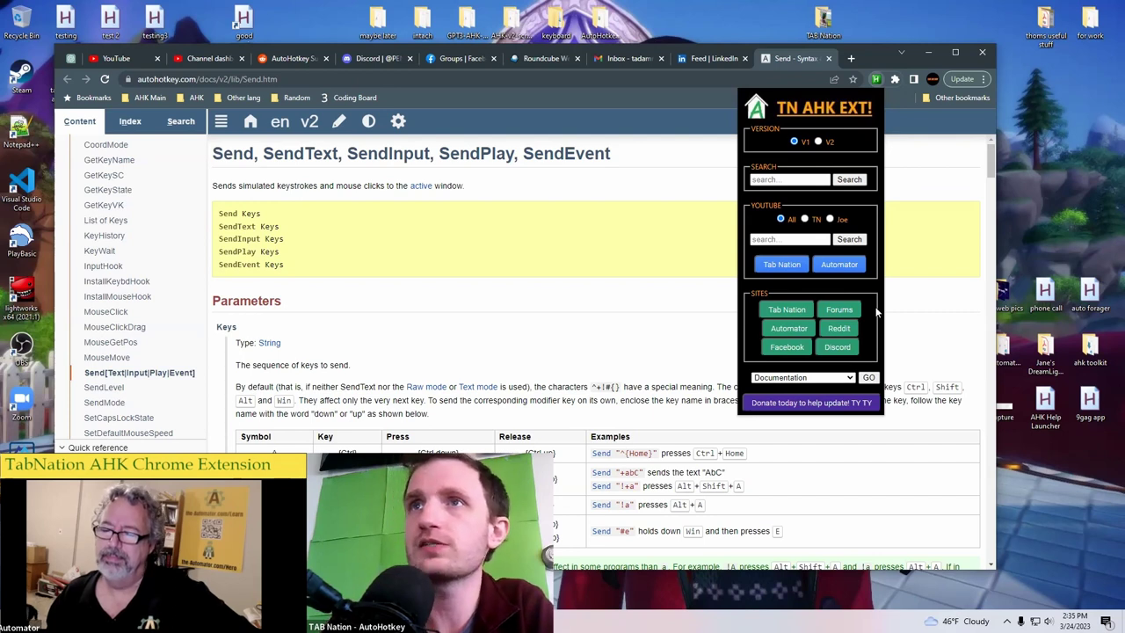
double_click(758, 293)
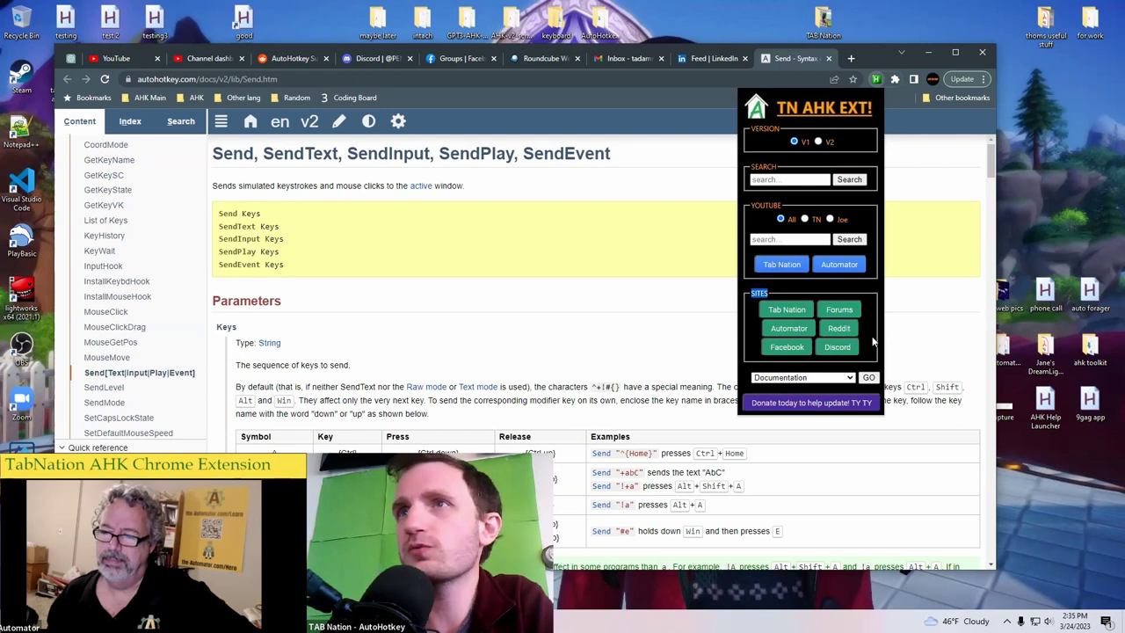
click(844, 287)
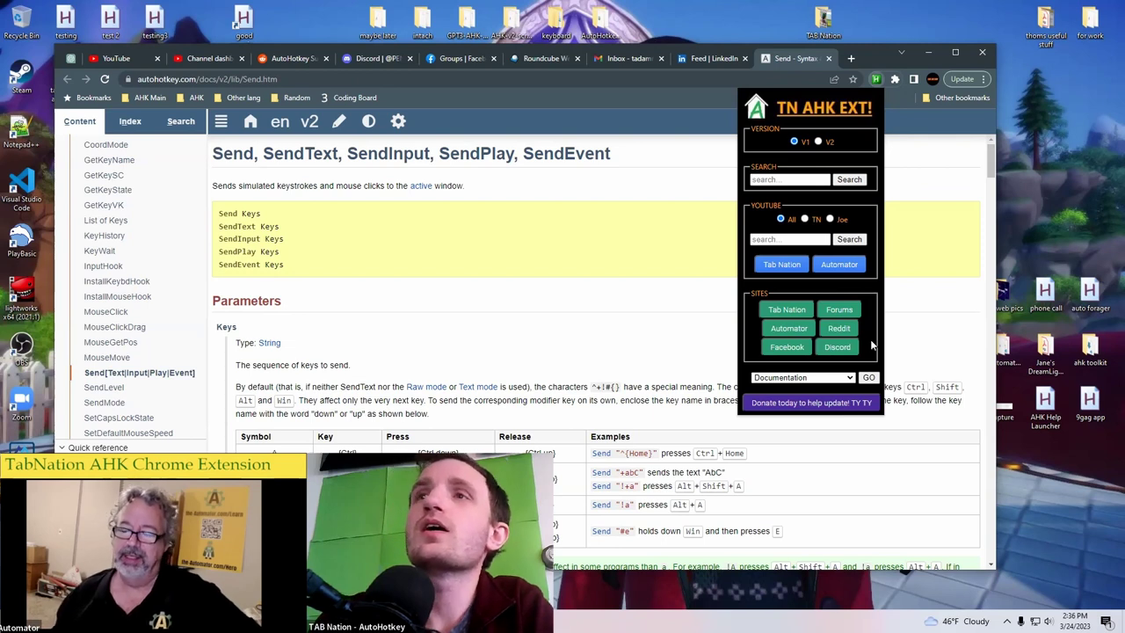
- Expand the Documentation dropdown listing Stack overflow, Cloud AHK, V1 to V2 convert and Macrowin
click(849, 377)
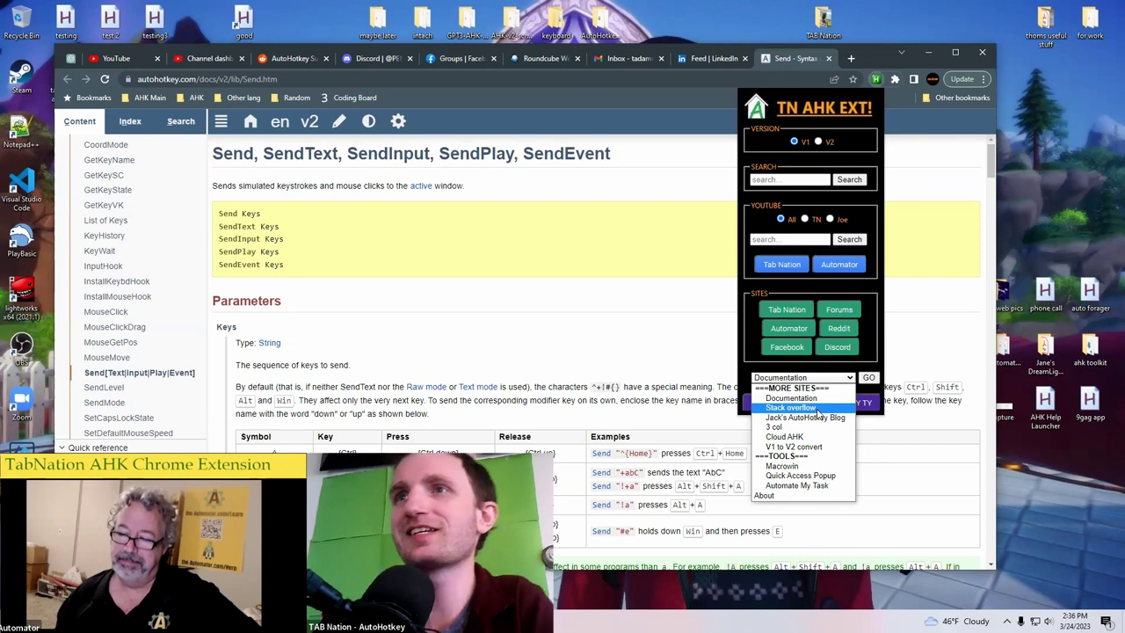
click(872, 348)
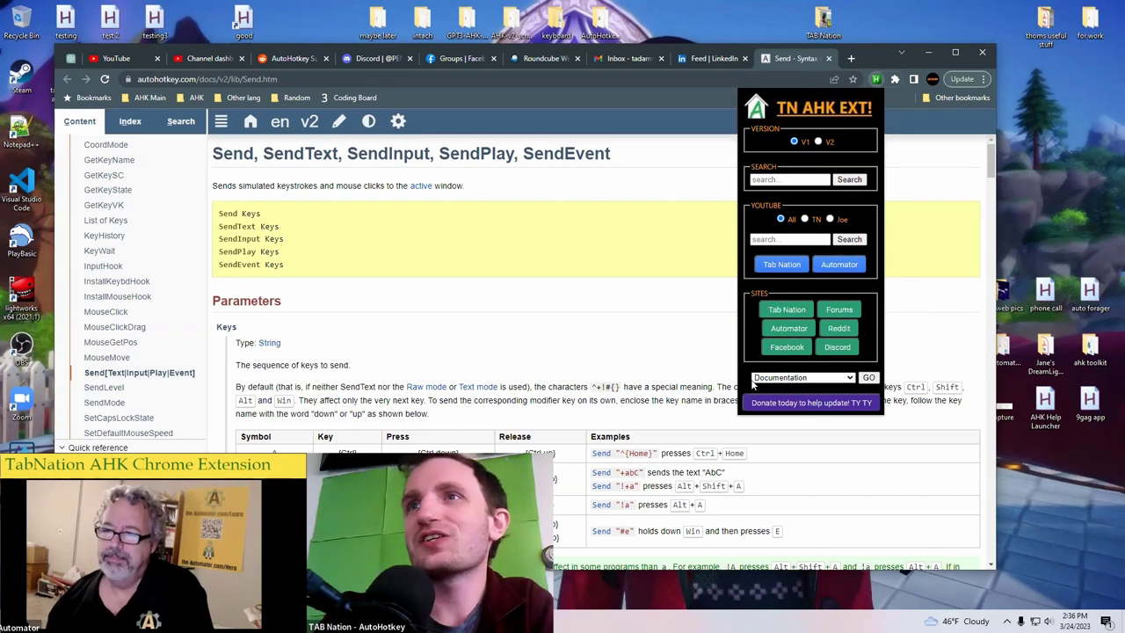
click(803, 383)
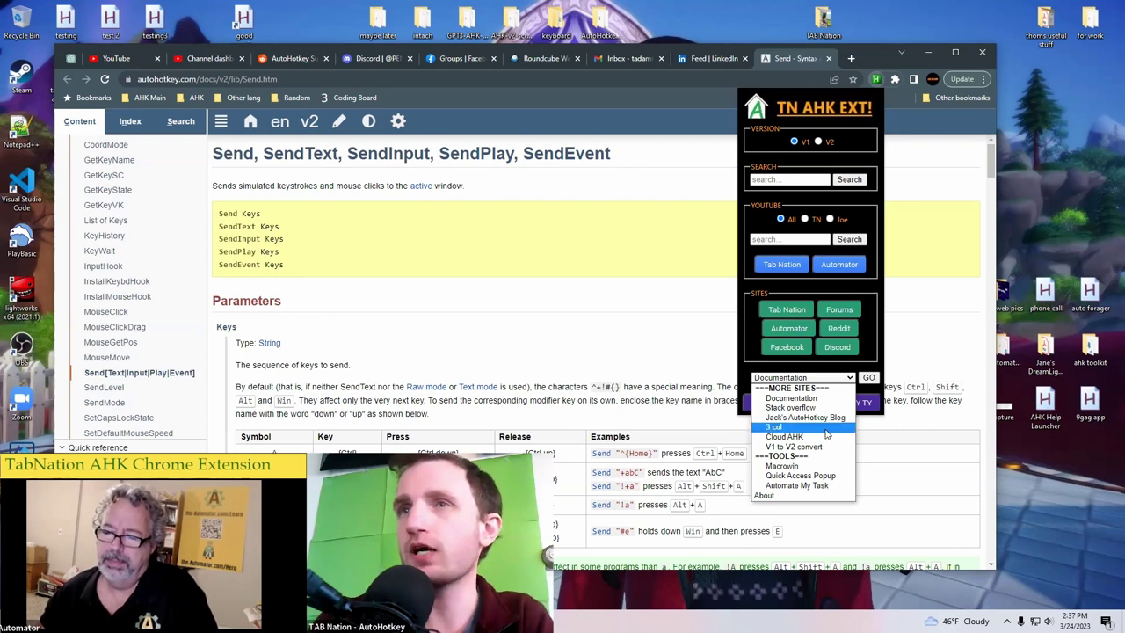
- Launch 3Cols via '3 col', then show the Common Used Toggle and regex snippet code
click(825, 428)
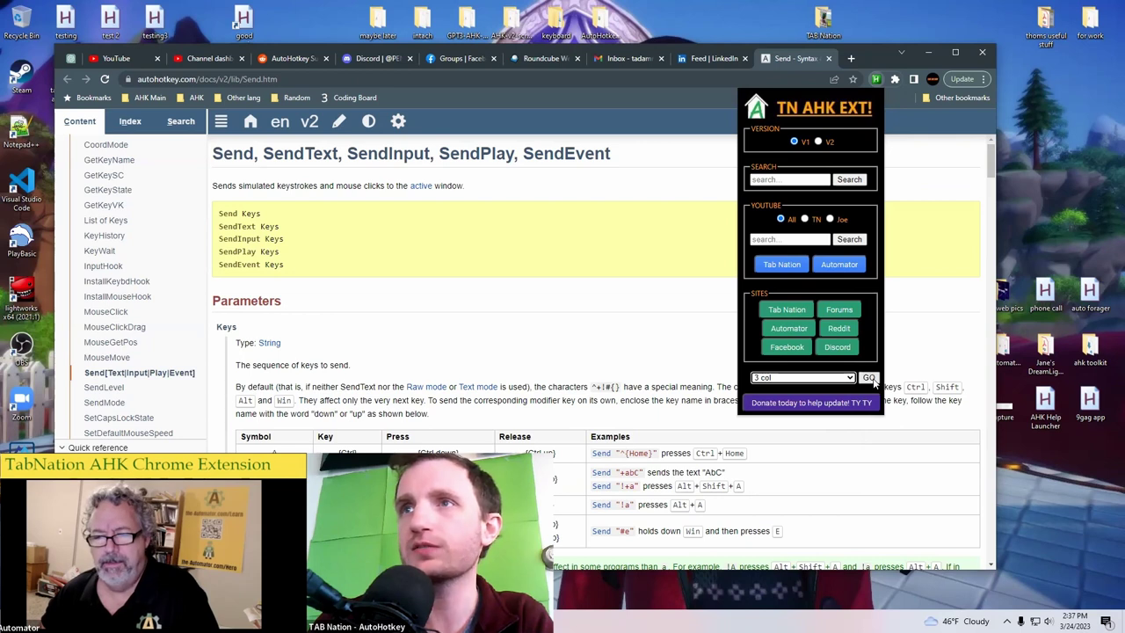
click(870, 379)
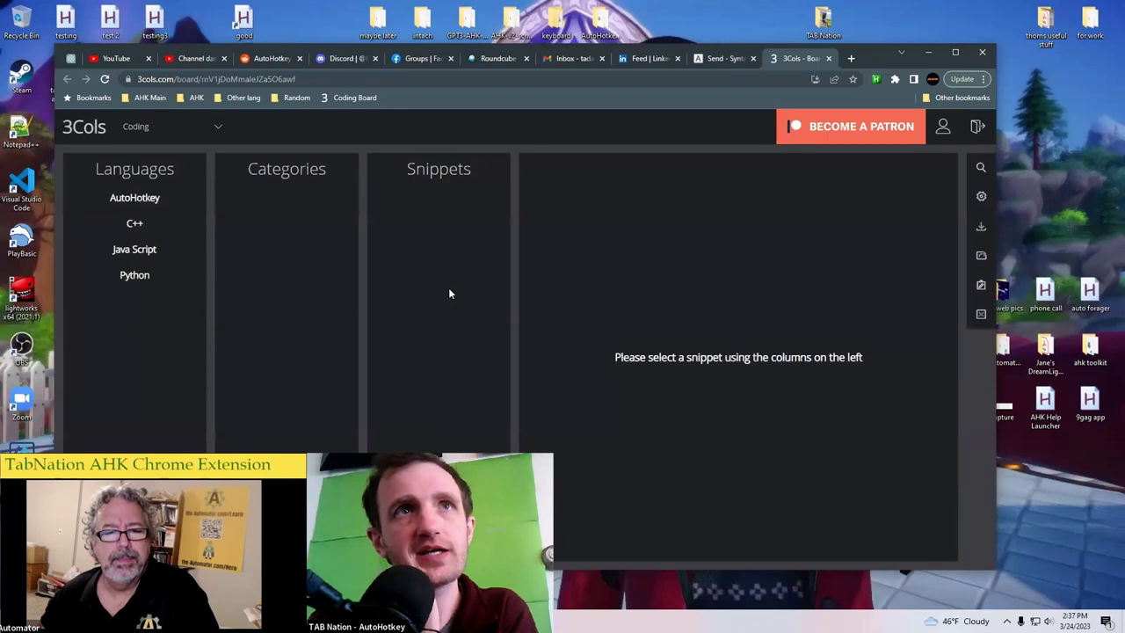
click(136, 201)
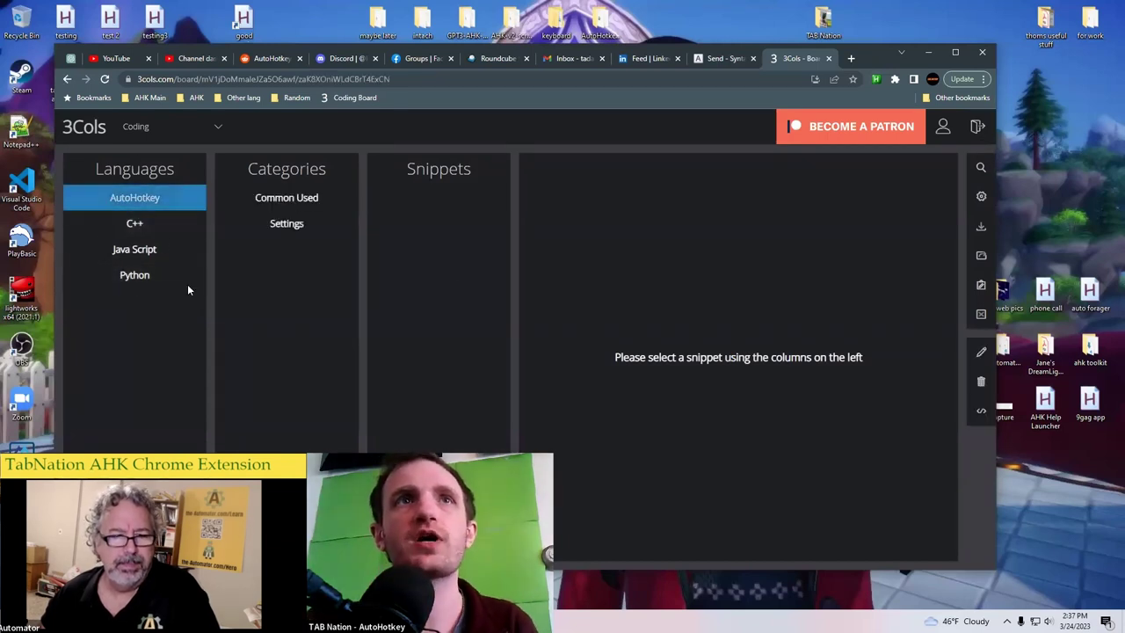
click(290, 200)
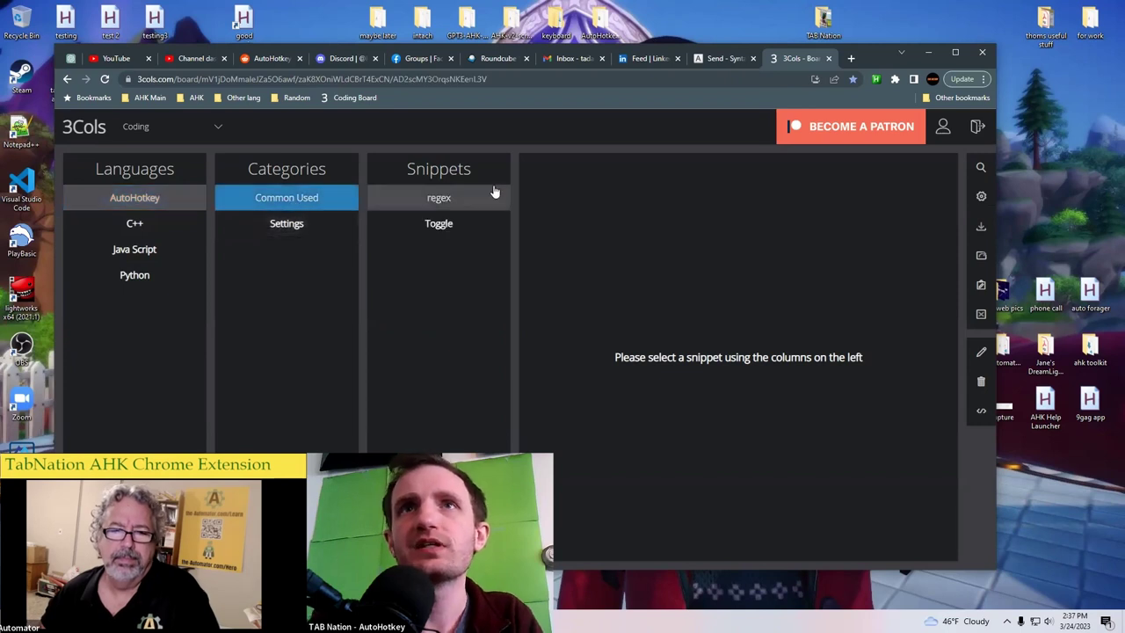
click(439, 227)
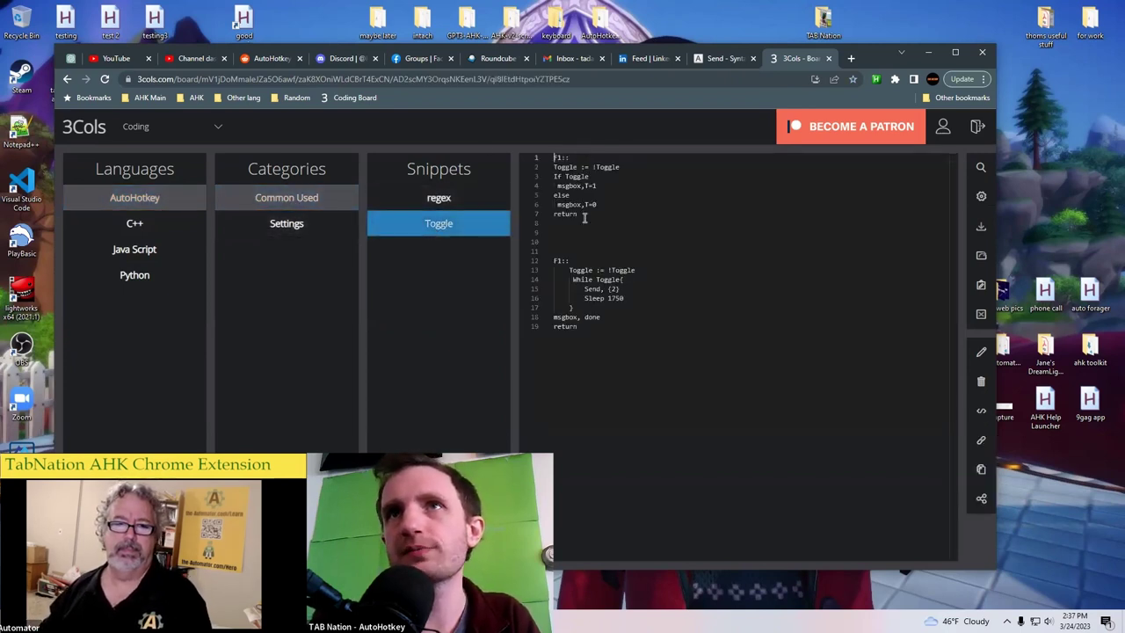
click(452, 199)
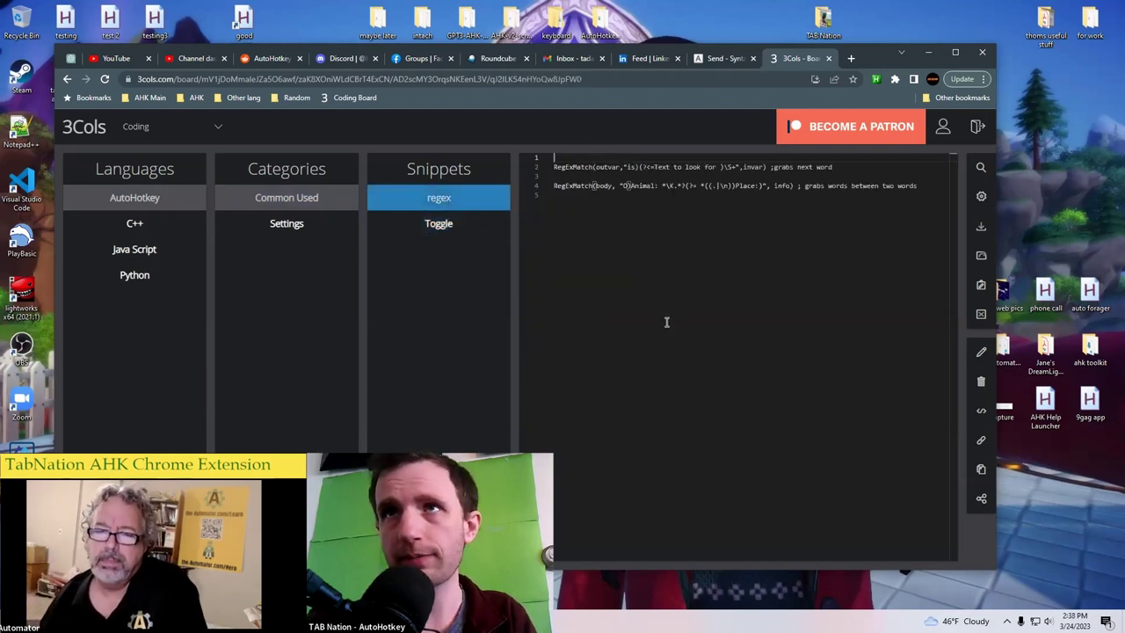
- Close the 3Cols tab, reopen the TN AHK EXT popup, and expand its sites-and-tools list
click(829, 59)
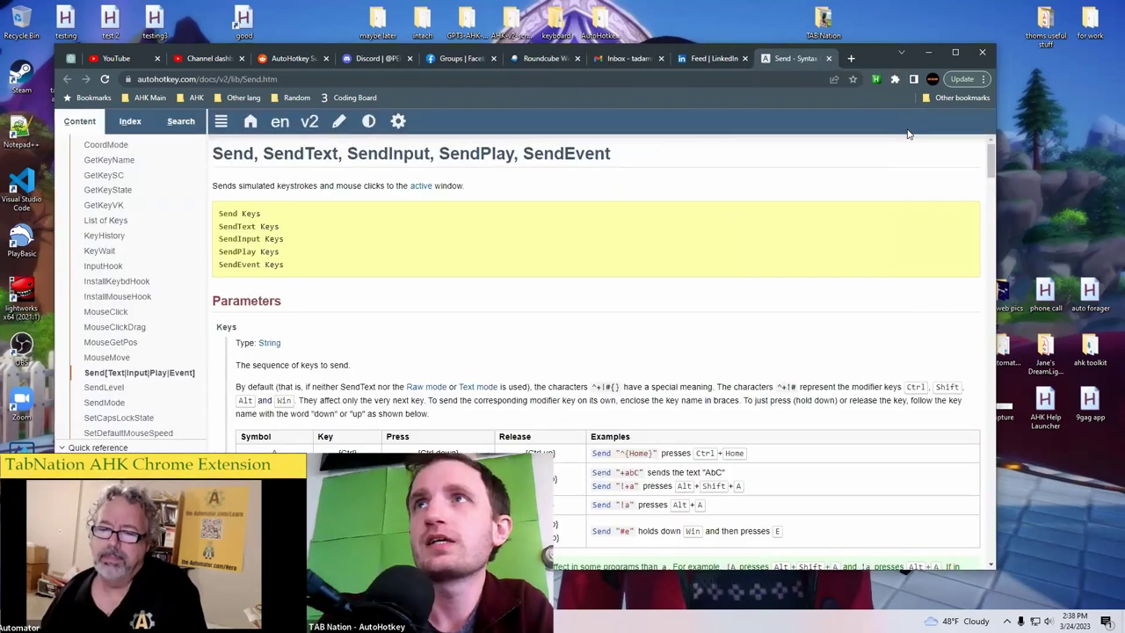
click(932, 80)
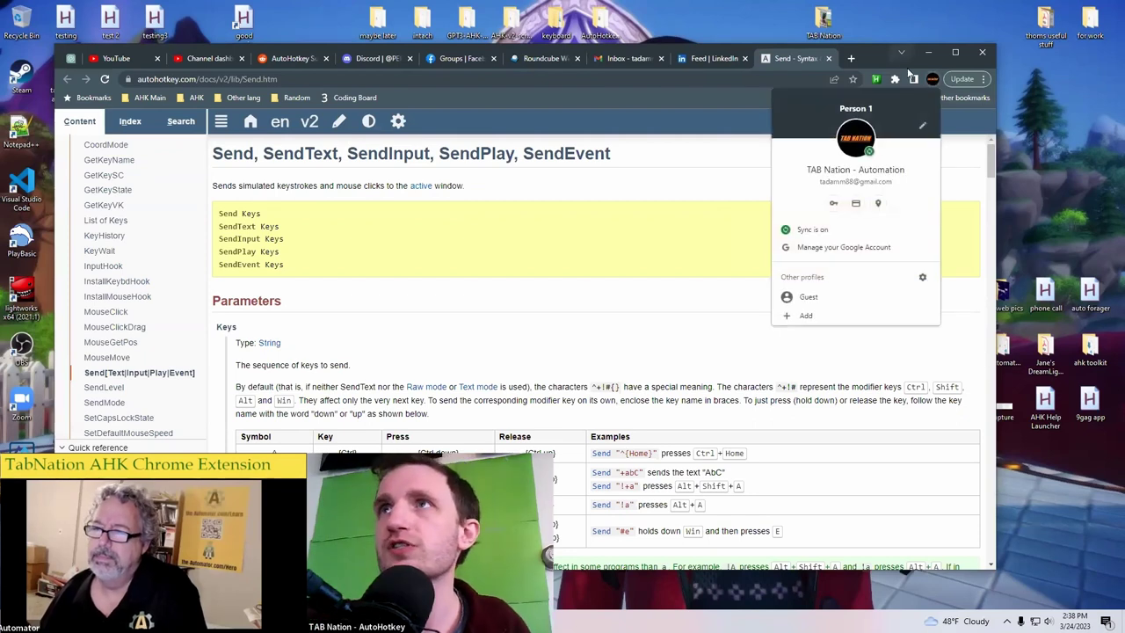
click(878, 79)
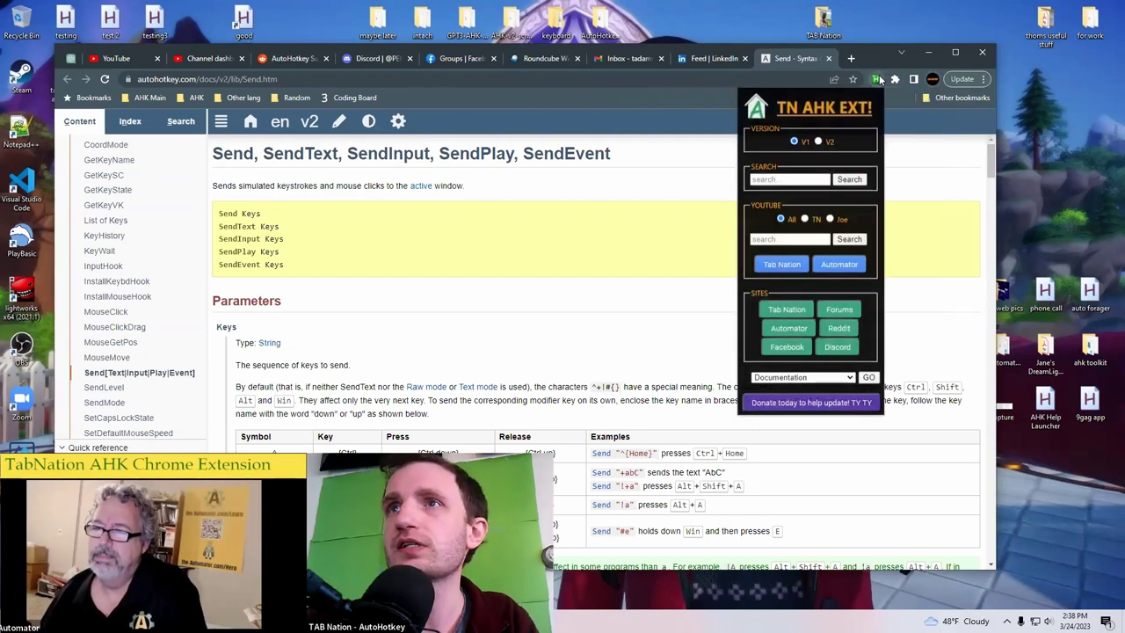
click(816, 378)
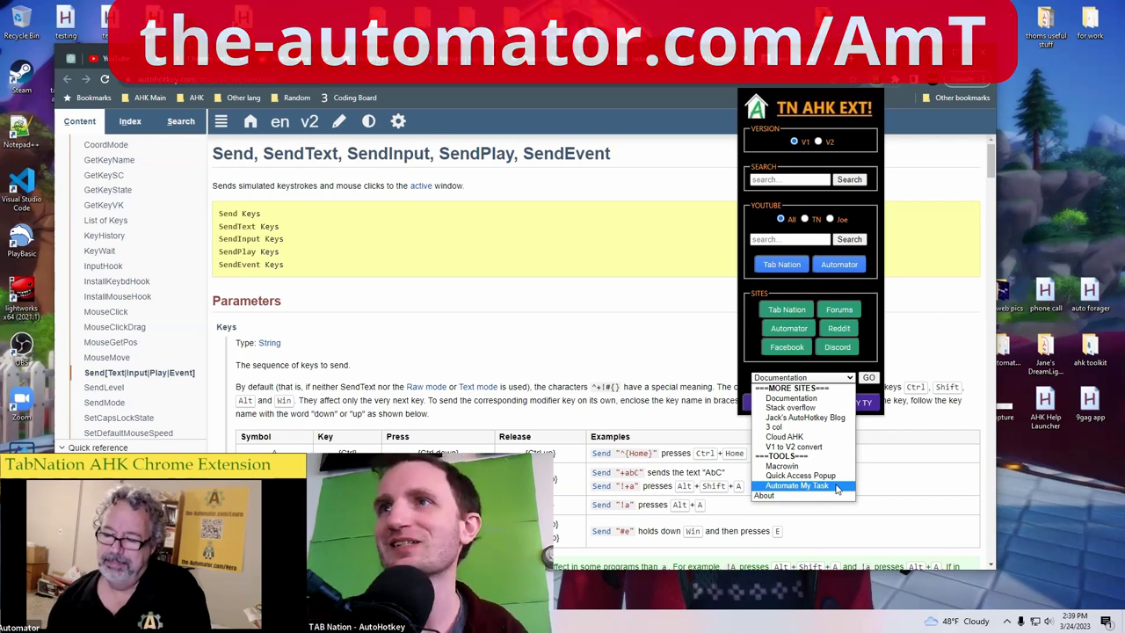
- Choose About from the sites list, view the extension's About information, then dismiss it
click(810, 500)
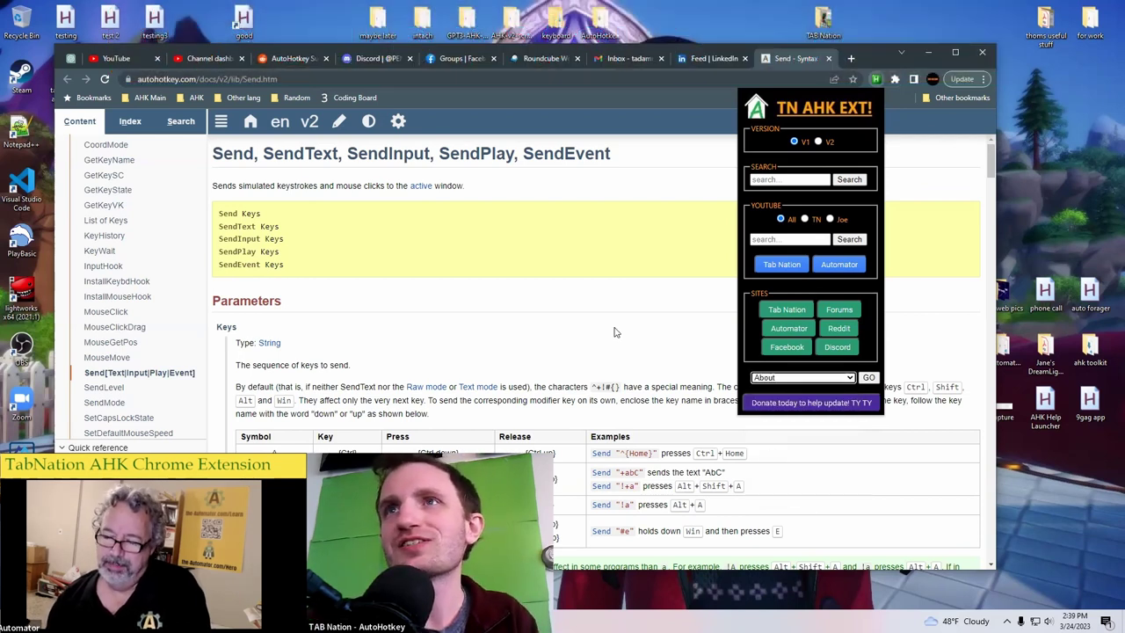
click(867, 378)
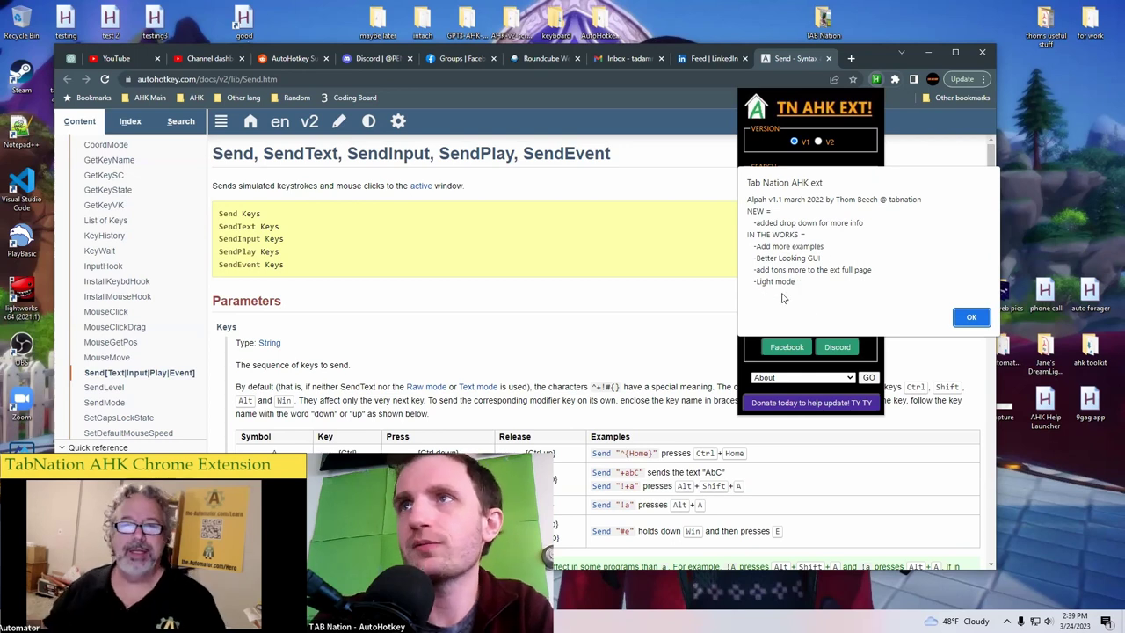
click(970, 319)
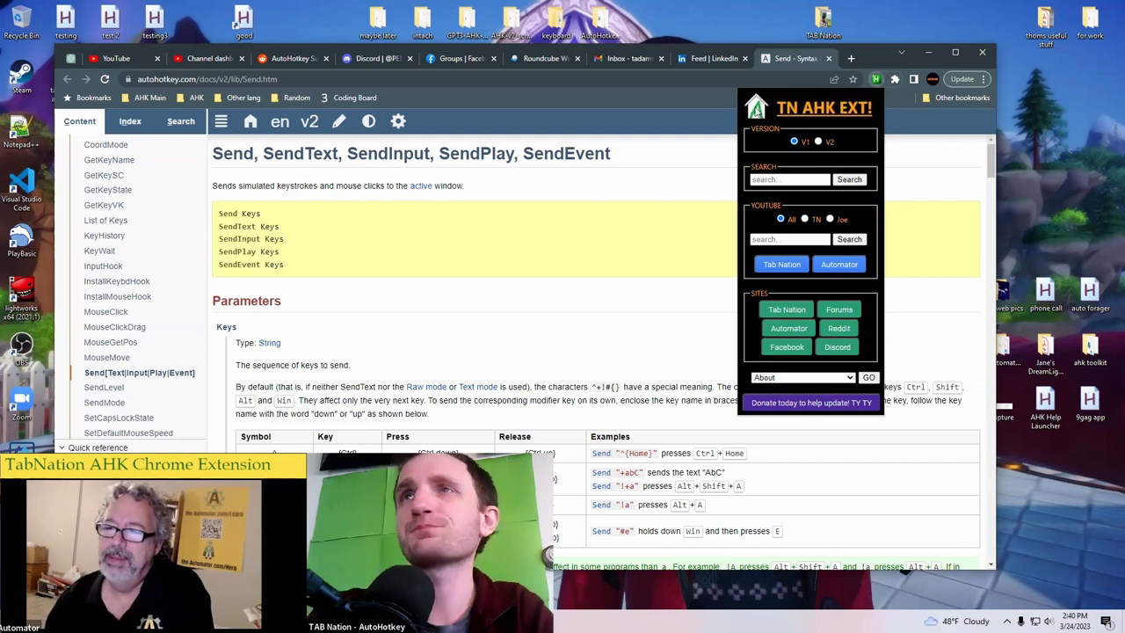
- Open the extension's main page in its own tab from the popup logo
click(755, 108)
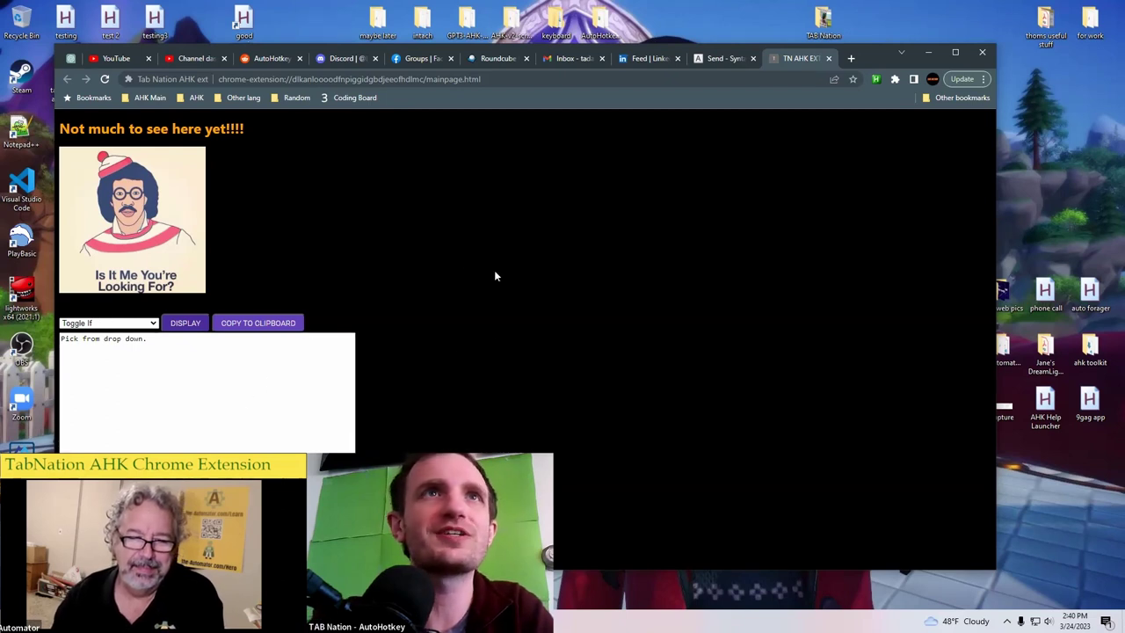
drag(77, 128, 244, 126)
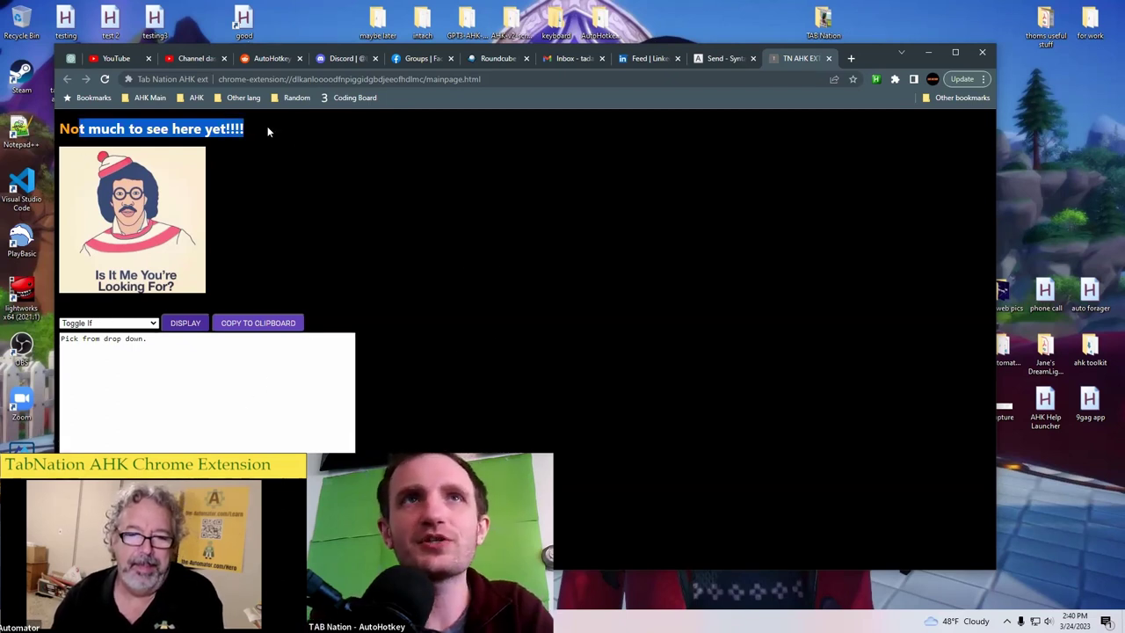
click(527, 413)
click(176, 352)
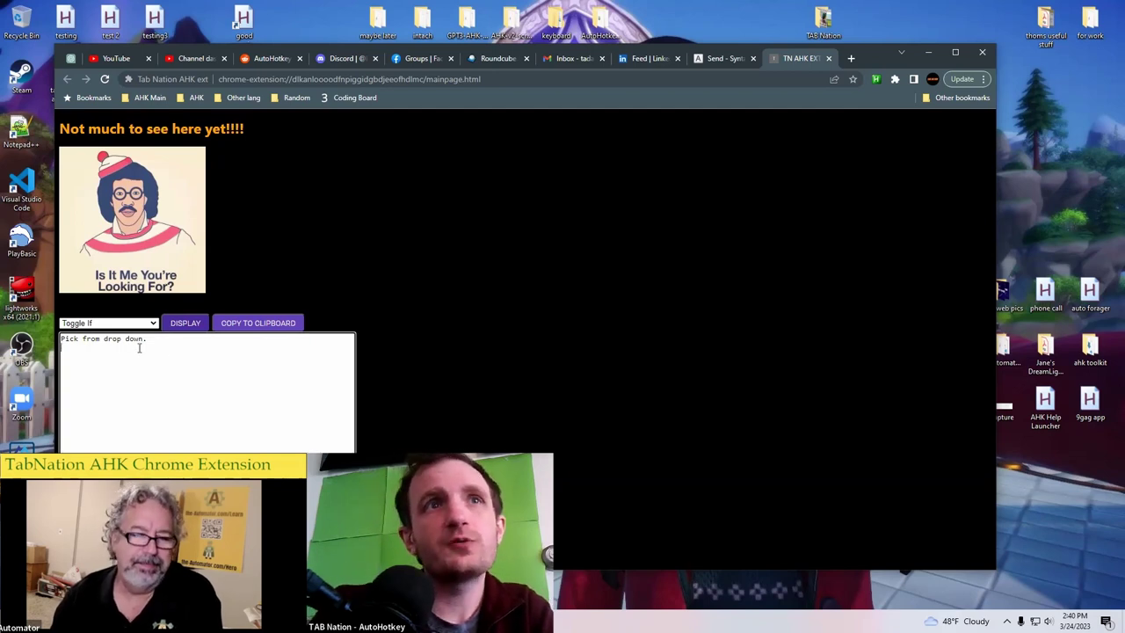
- Display the Run as admin snippet in the script box and copy it to the clipboard
click(138, 324)
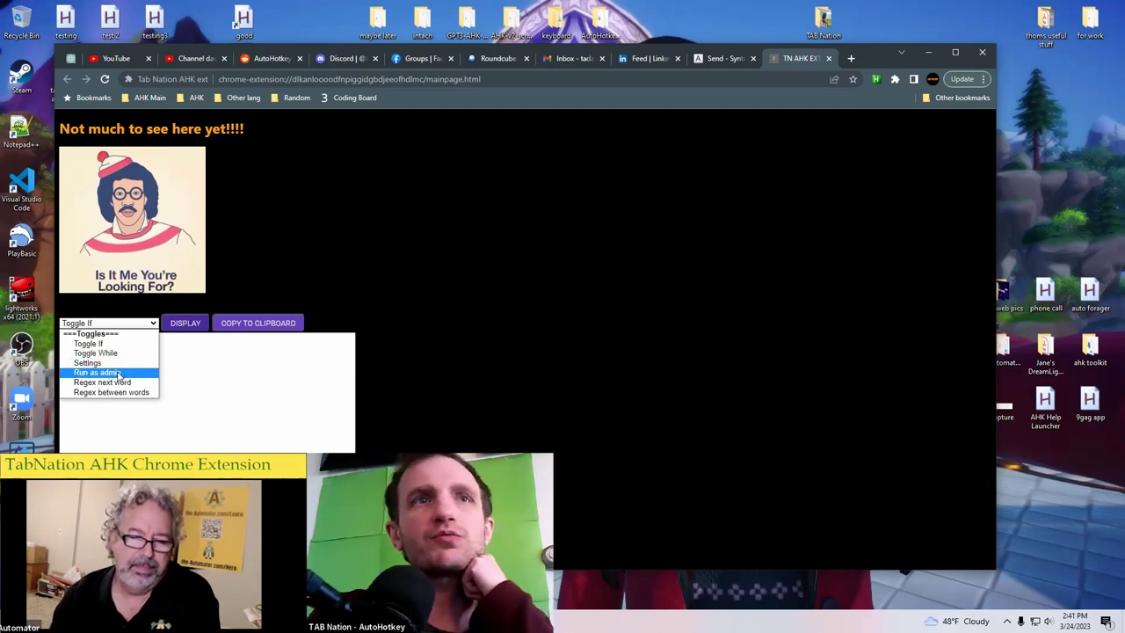
click(119, 373)
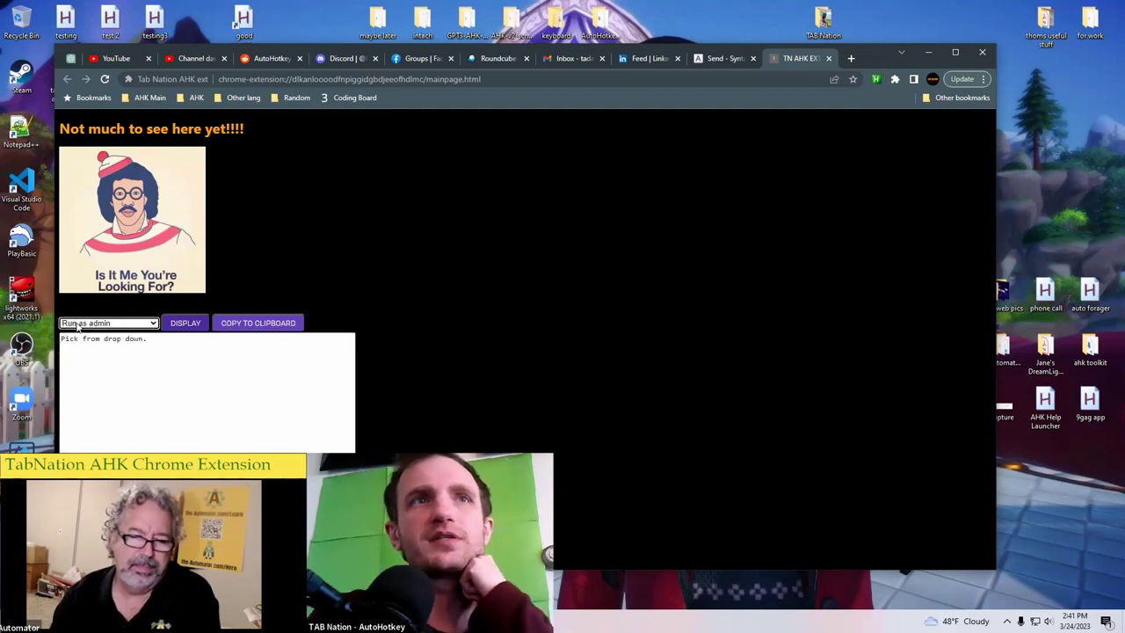
click(185, 324)
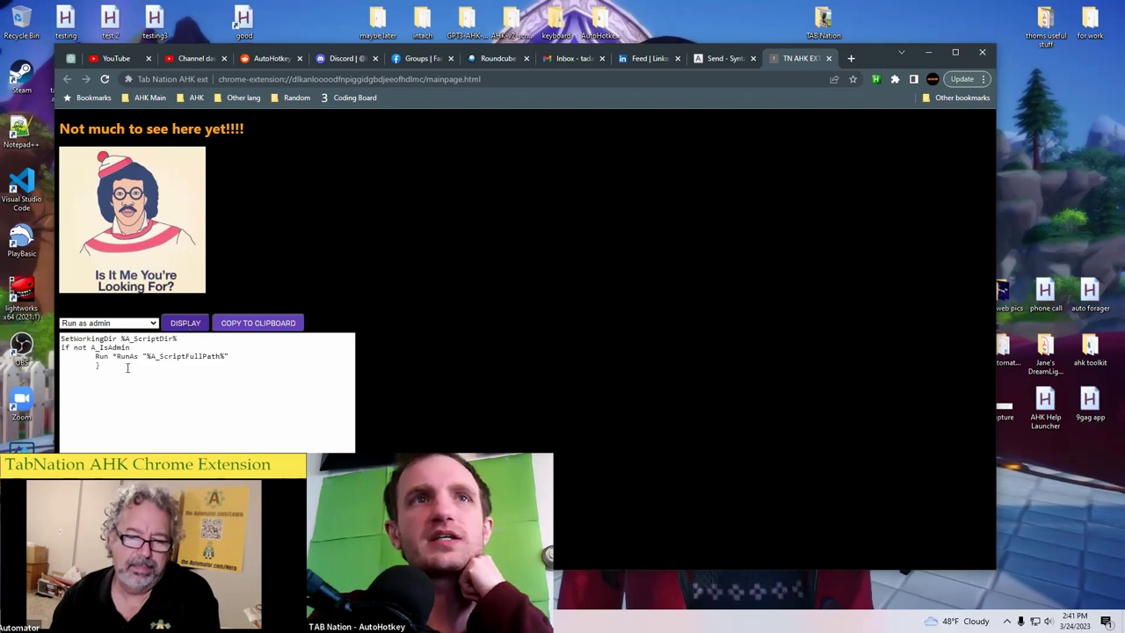
drag(127, 368, 56, 338)
click(120, 376)
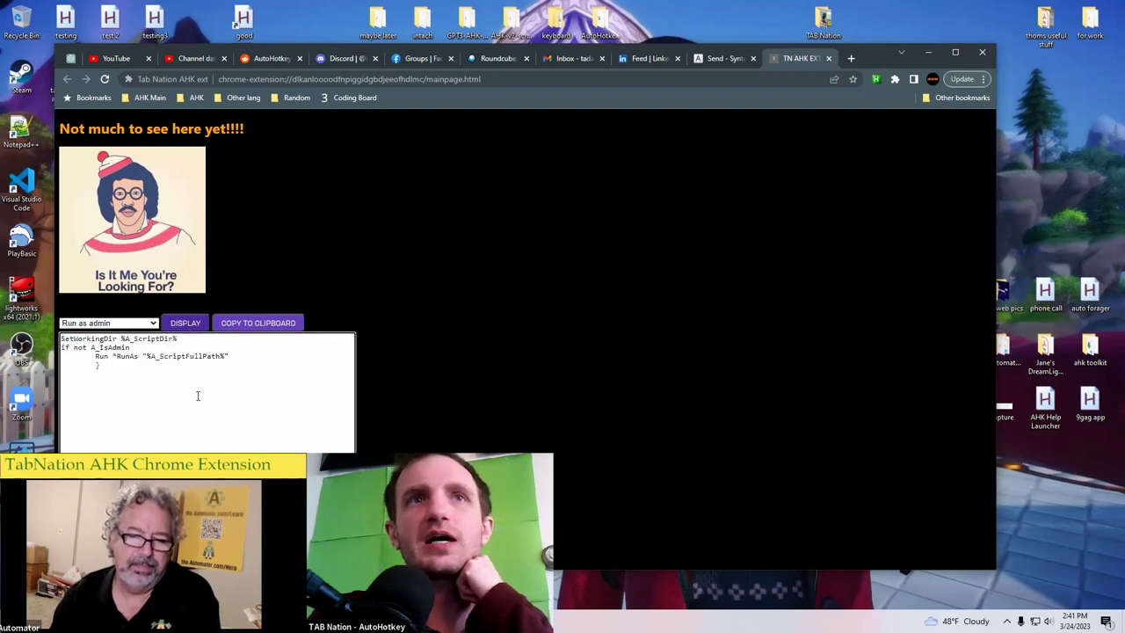
click(249, 324)
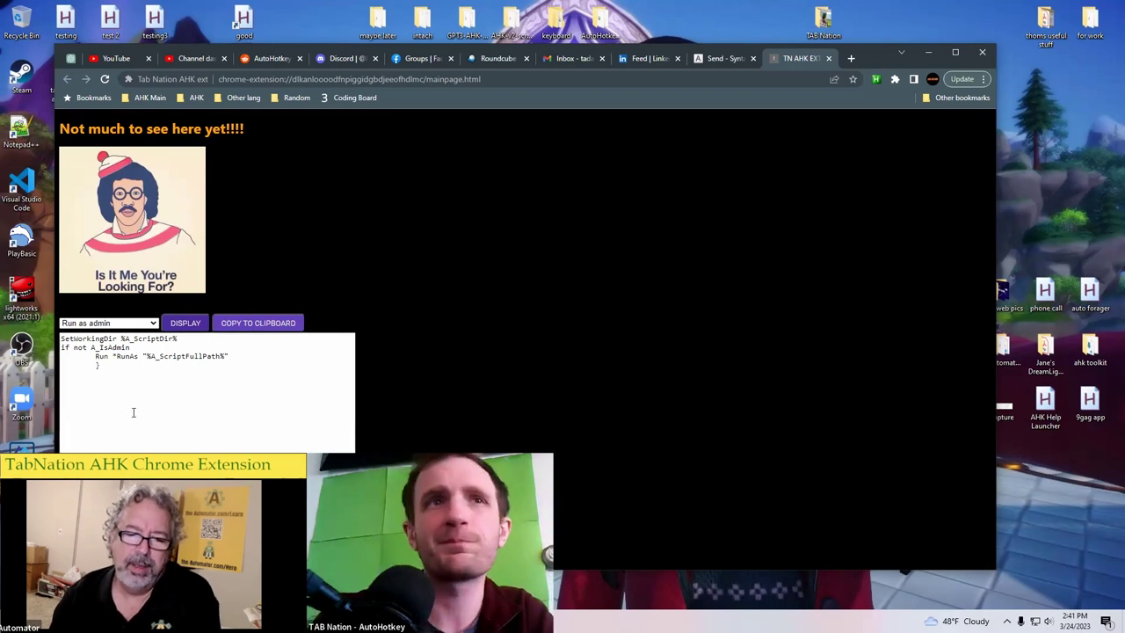
- Display the Settings snippet (#NoEnv, SetKeyDelay, 50) and copy it to the clipboard
click(134, 325)
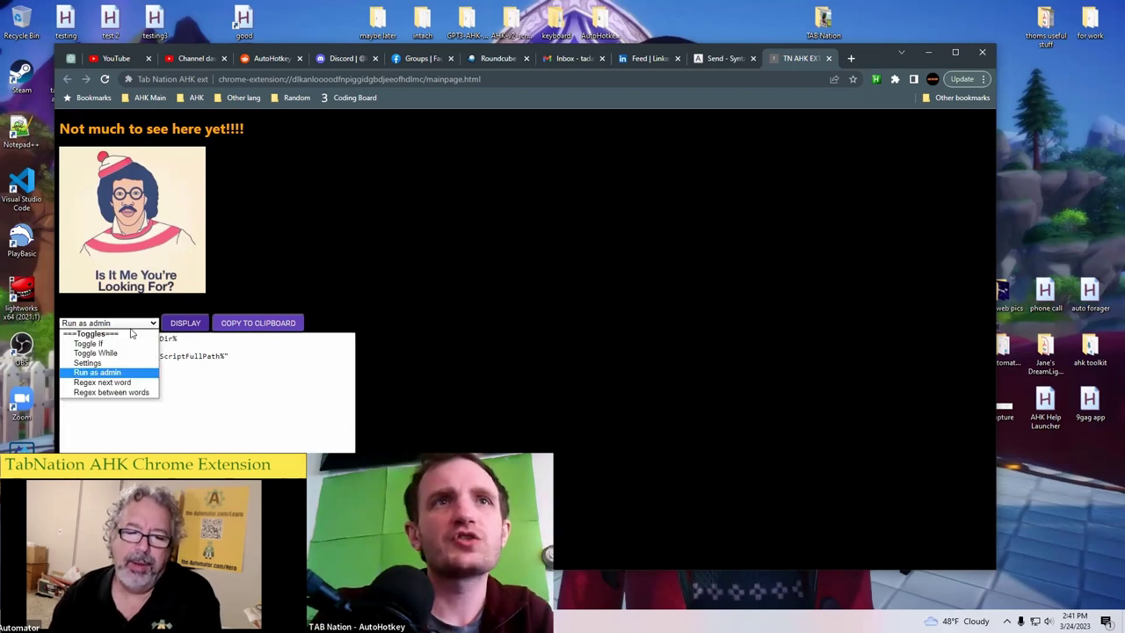
click(106, 375)
key(Up)
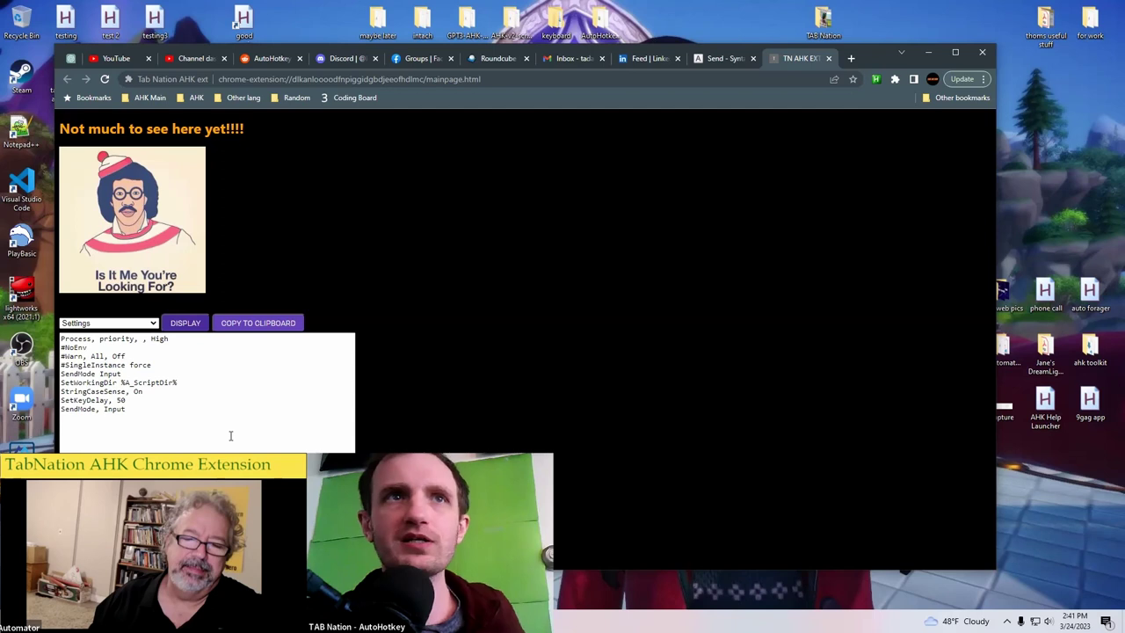
click(261, 324)
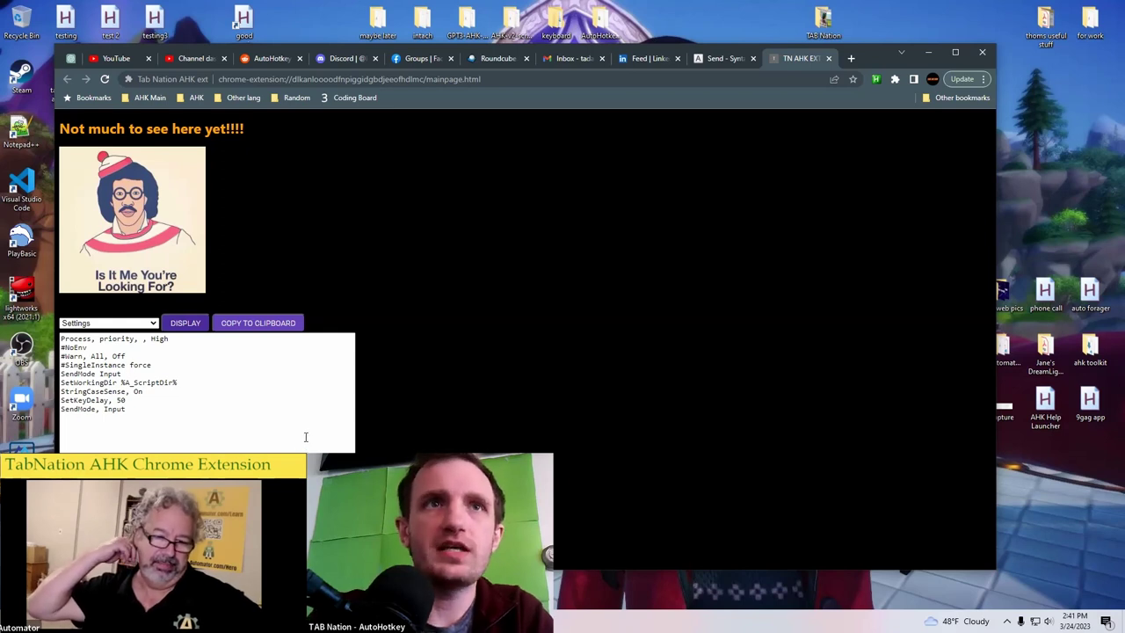
click(116, 327)
click(218, 391)
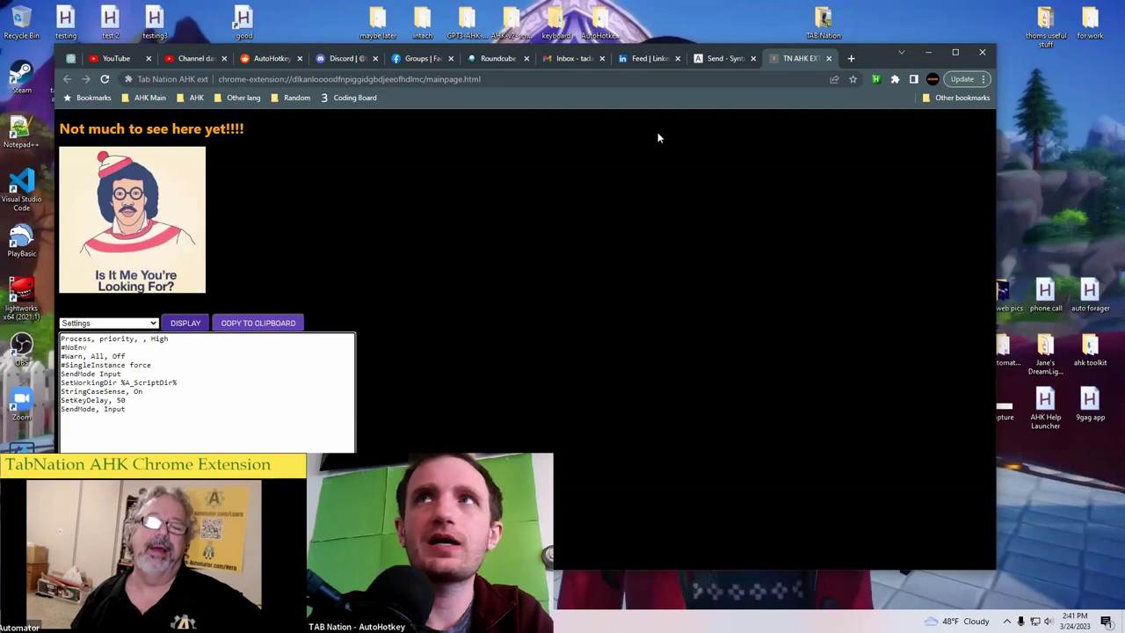
click(875, 80)
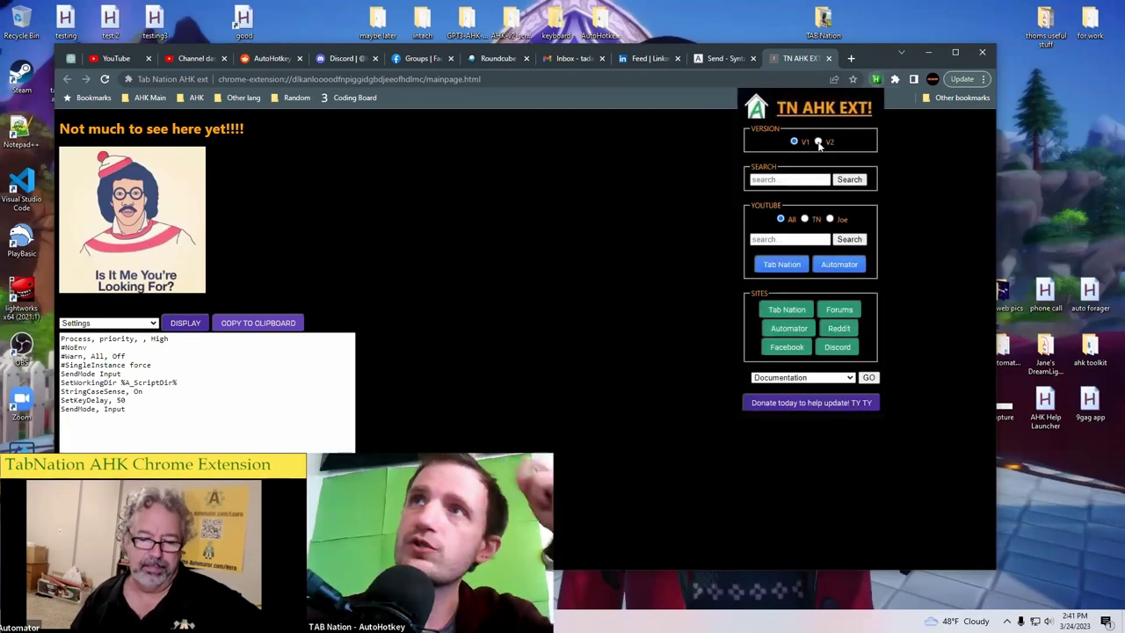
click(819, 143)
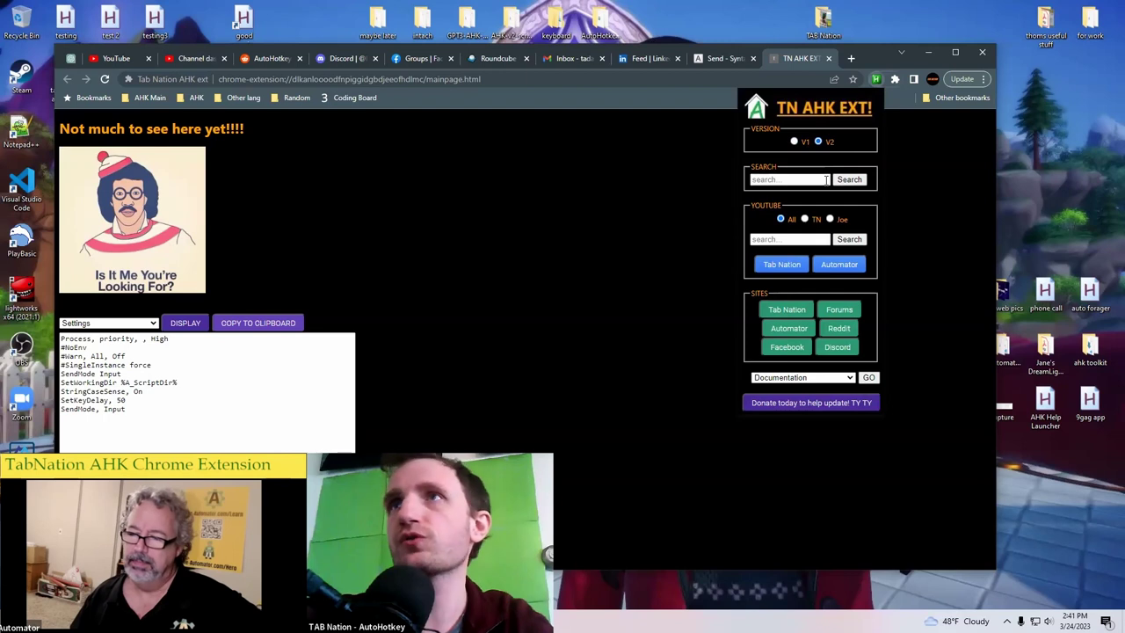
click(673, 198)
click(875, 80)
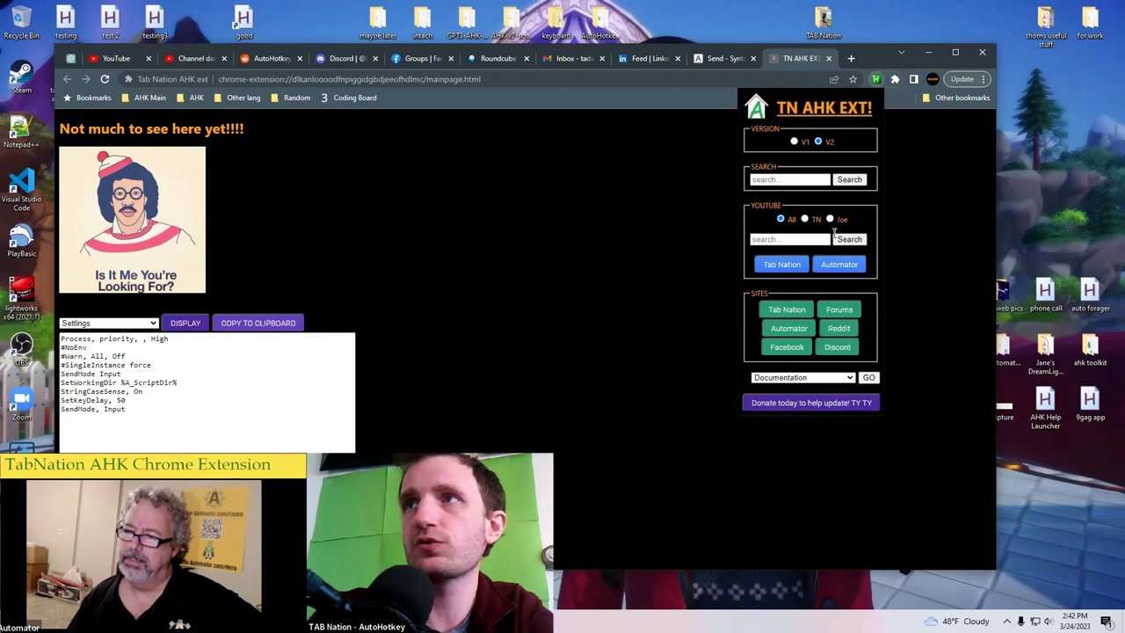
click(251, 441)
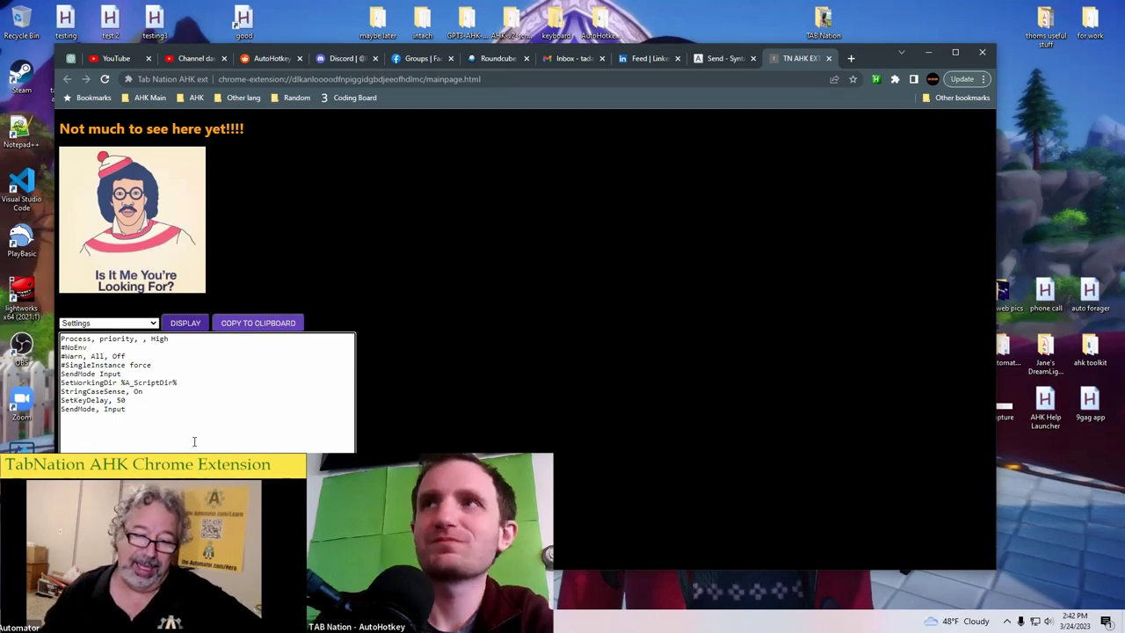
click(115, 323)
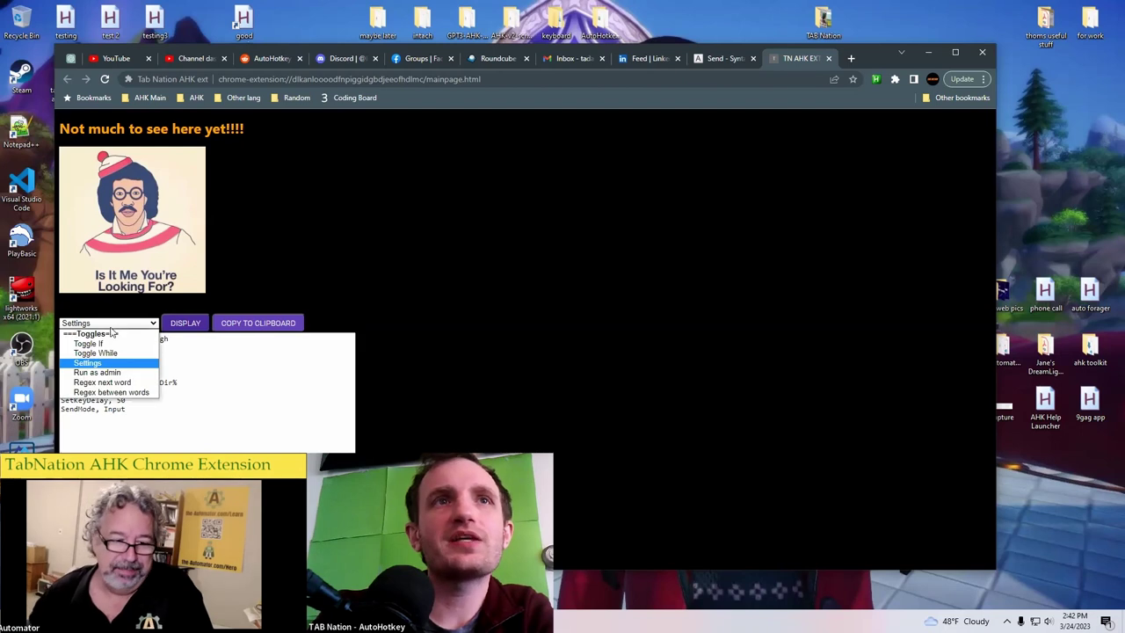
key(Escape)
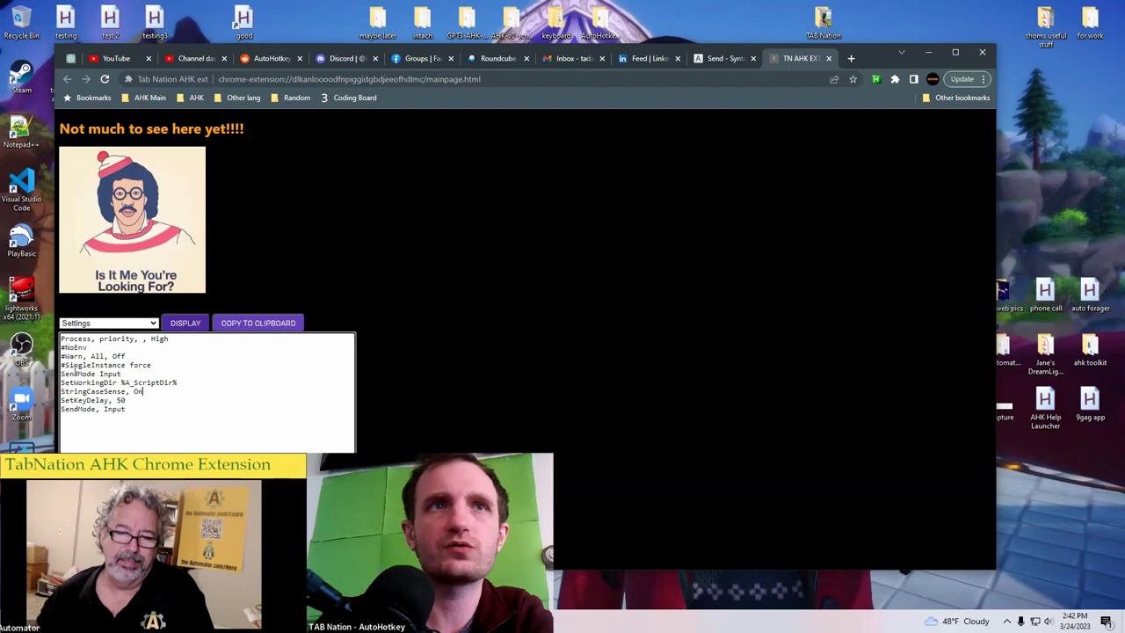
click(146, 323)
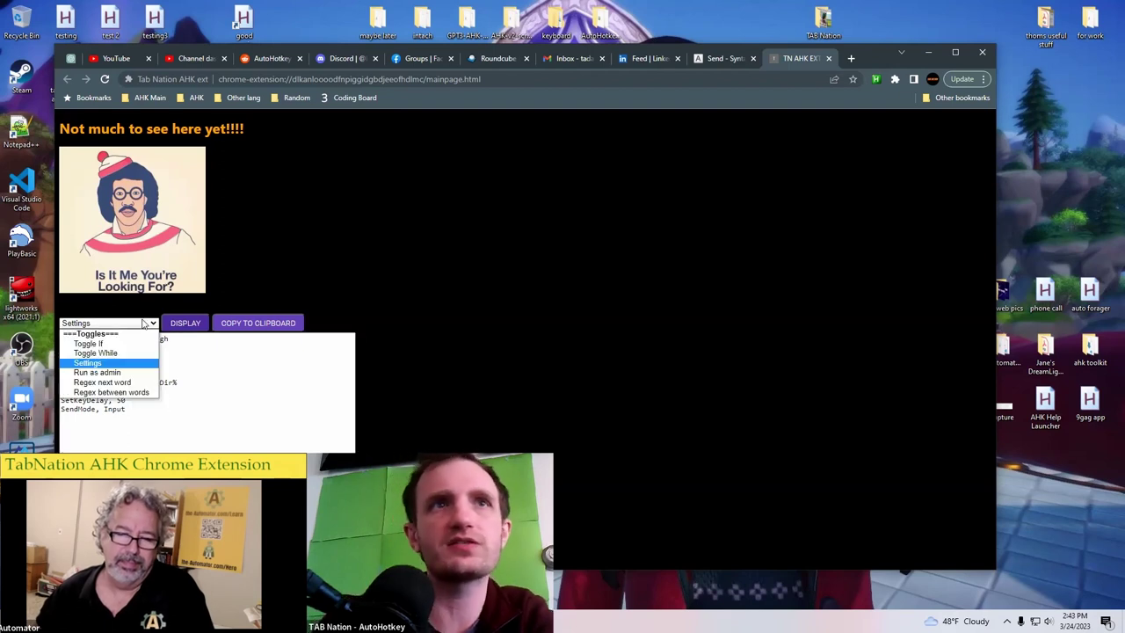
click(189, 422)
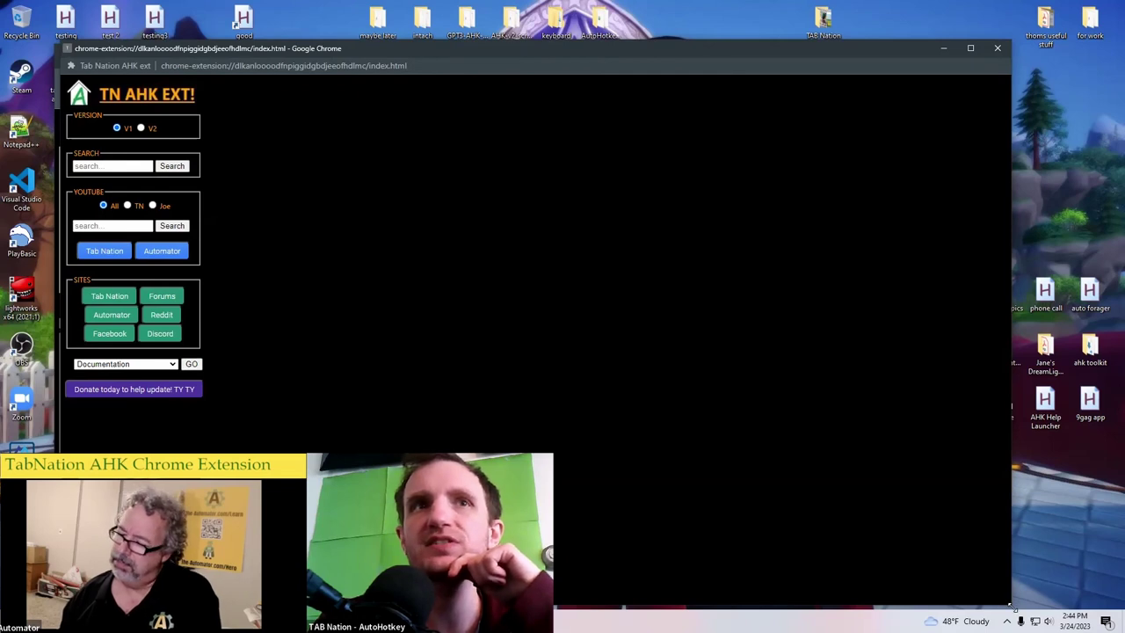
- Shrink the TN AHK EXT popup window and move it to the right, clear of the main page
drag(1010, 607, 213, 404)
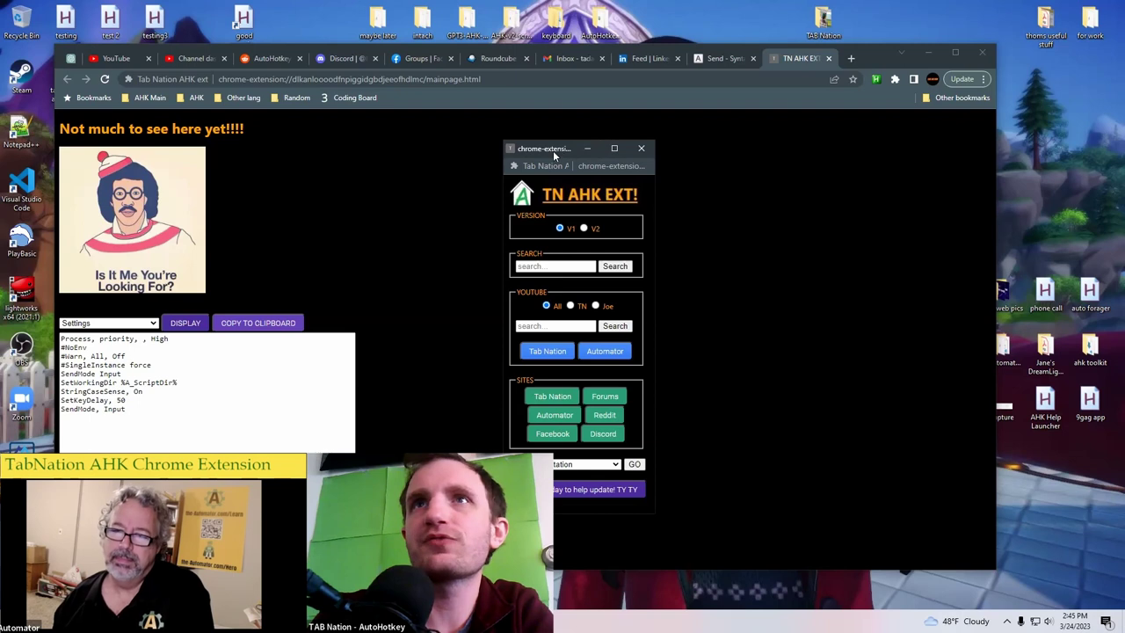
drag(554, 154, 556, 156)
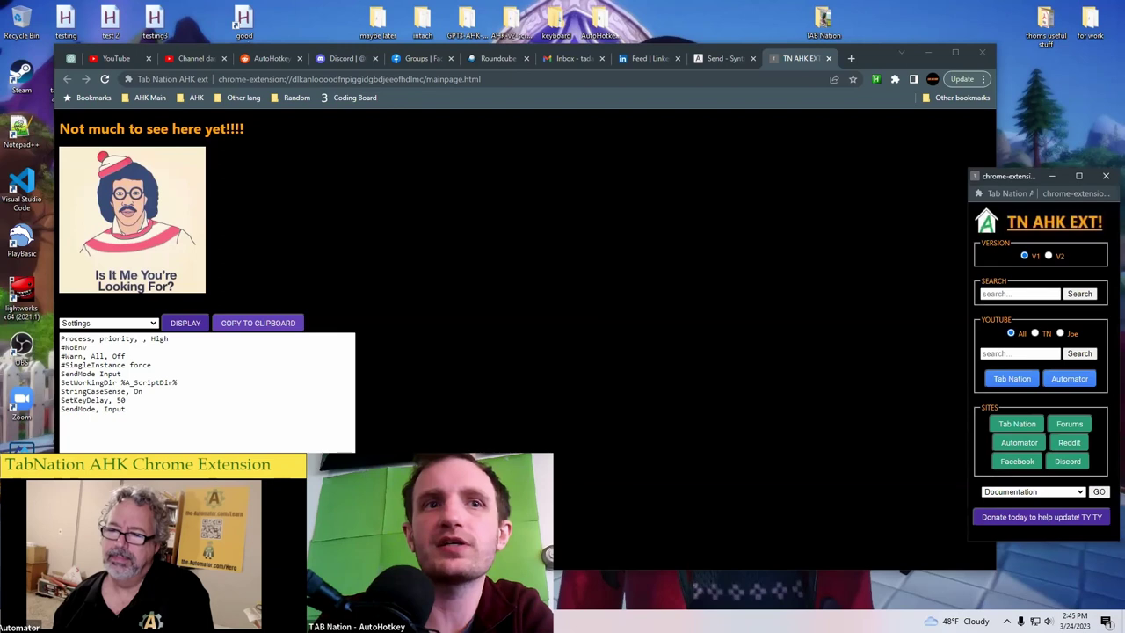
- Switch to test 2.ahk in Notepad++, try the extension's search field, then minimize Notepad++
key(alt+Tab)
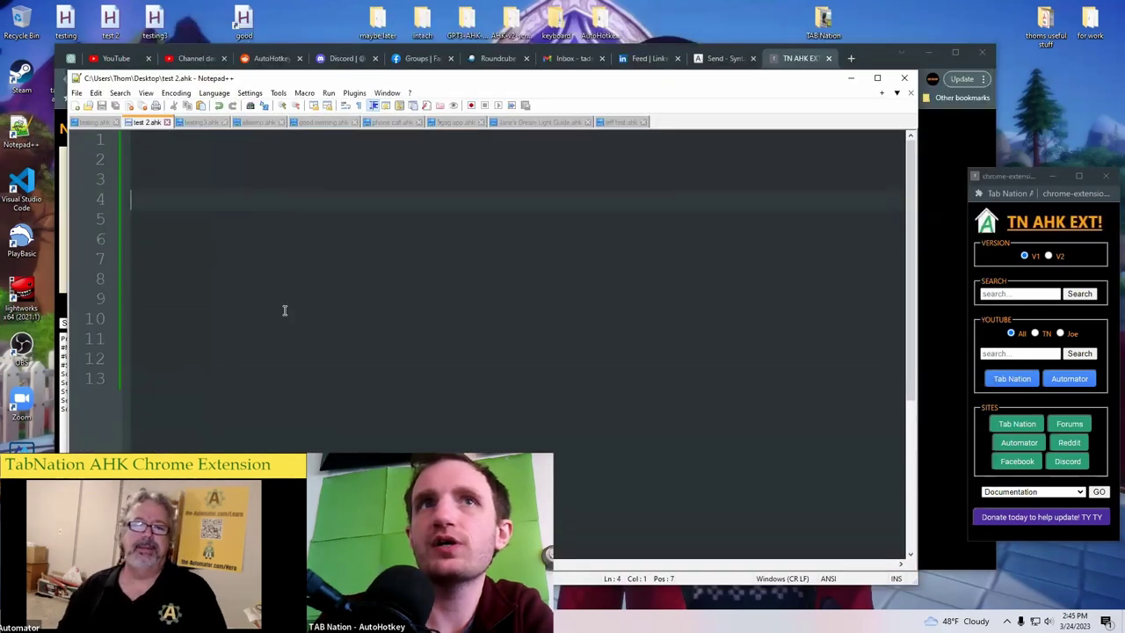
click(286, 316)
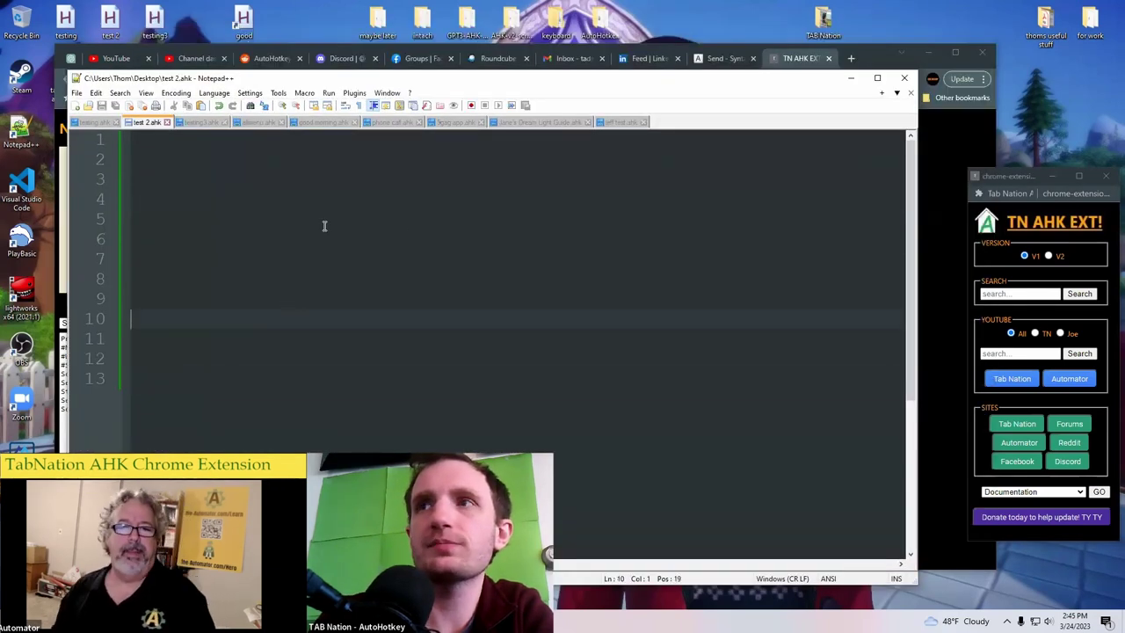
click(1035, 296)
click(1024, 269)
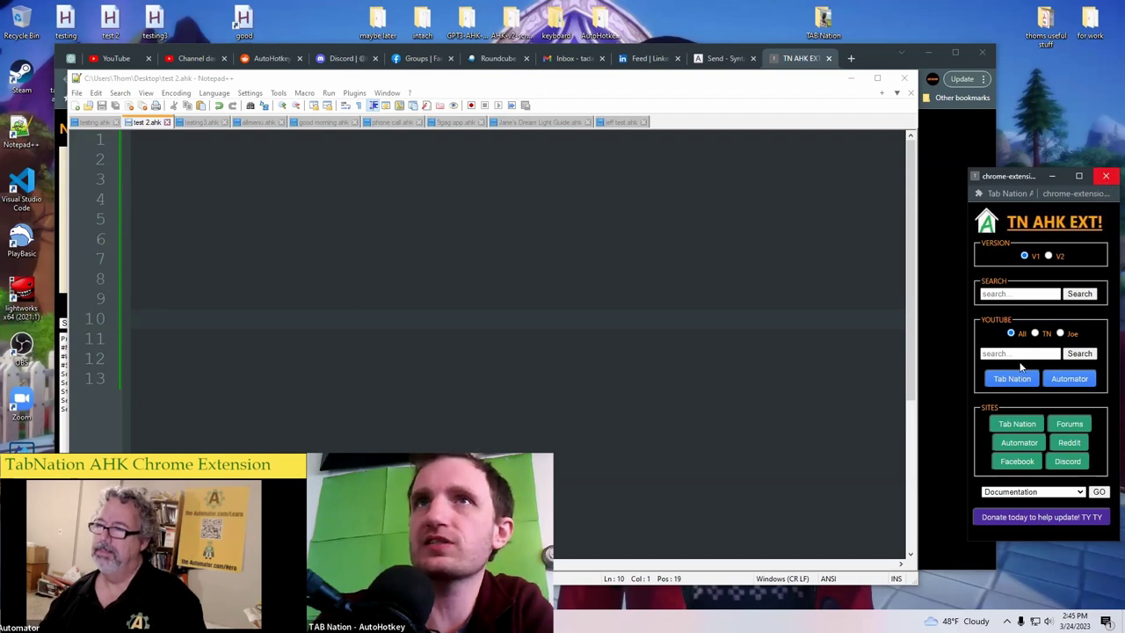
click(467, 243)
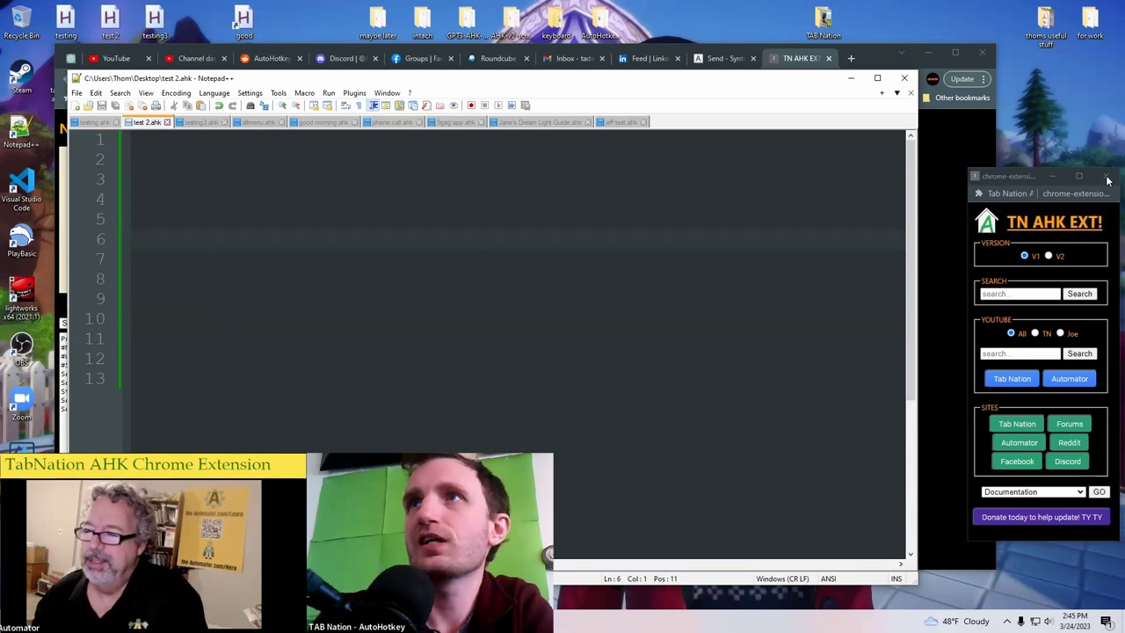
click(850, 78)
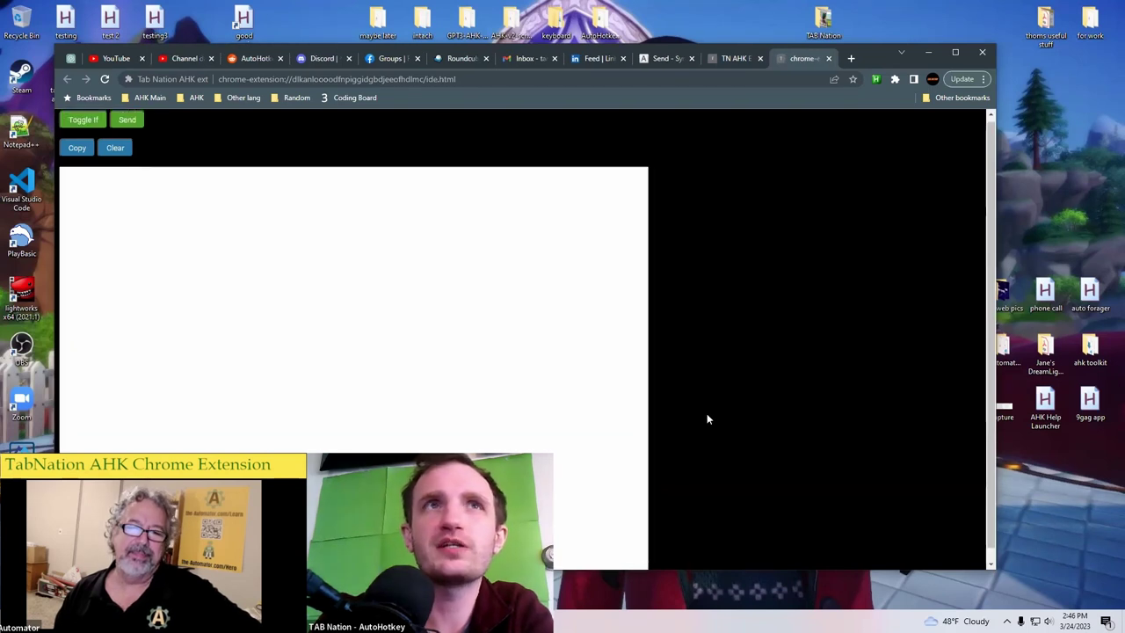
- Click into the empty code area of the ide.html editor page
click(284, 296)
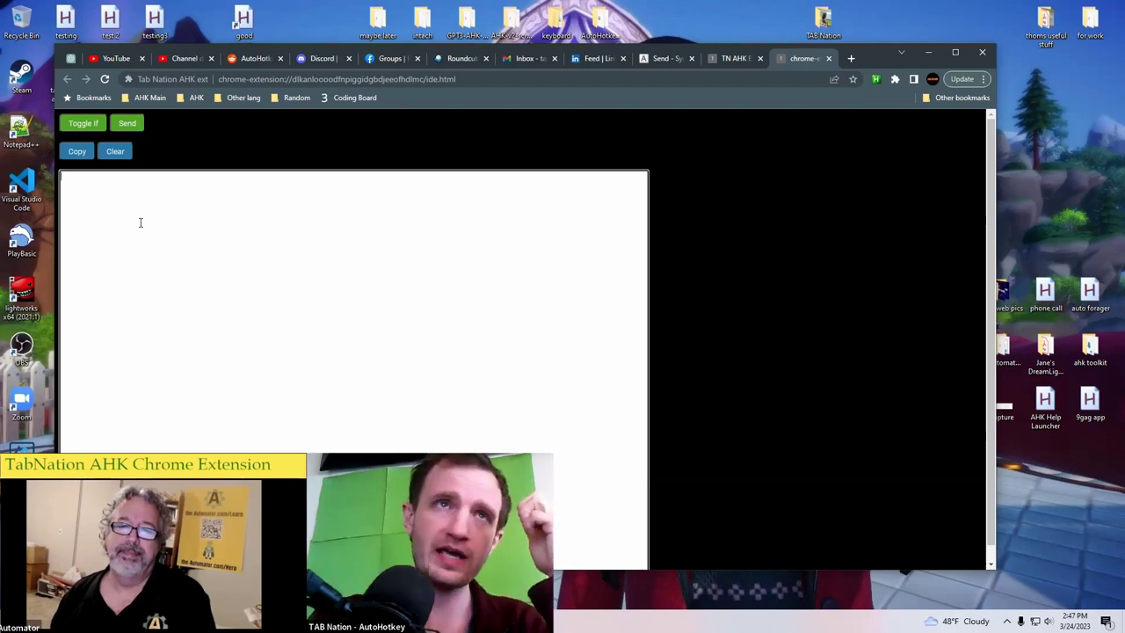
- Insert a Toggle If msgbox snippet and three Send lines, then clear the editor
click(85, 127)
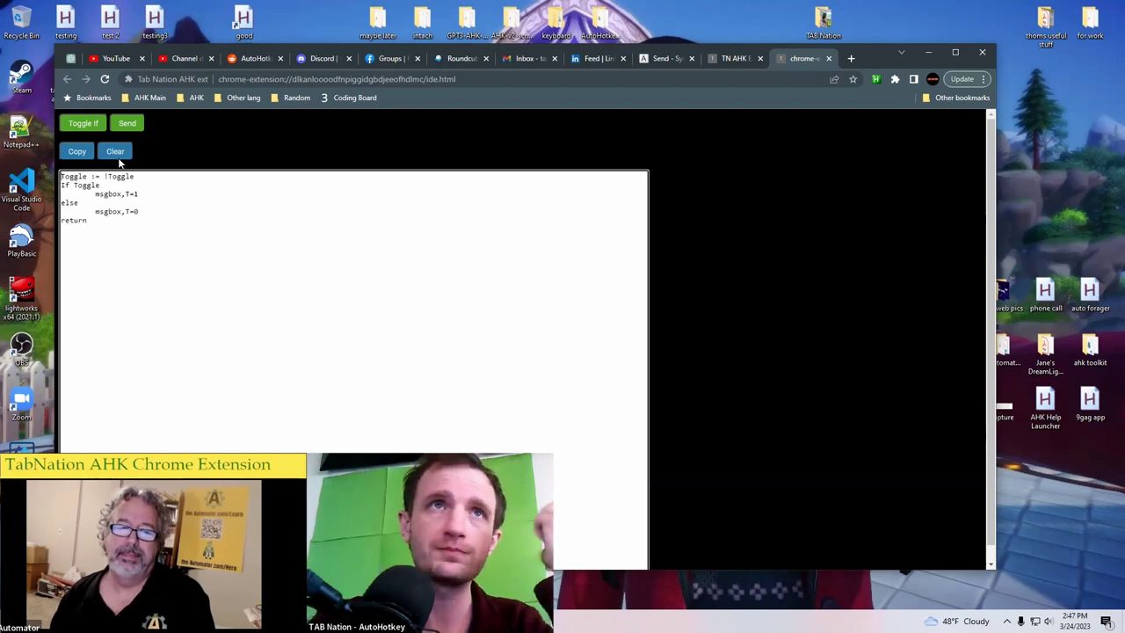
click(127, 124)
click(127, 124)
click(128, 124)
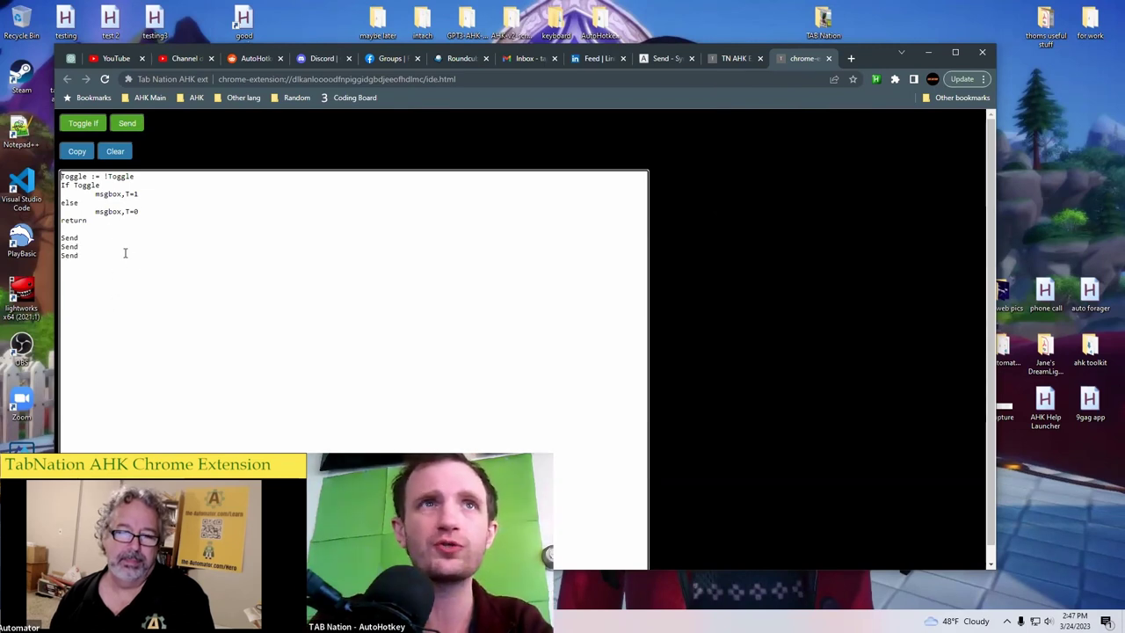
click(119, 154)
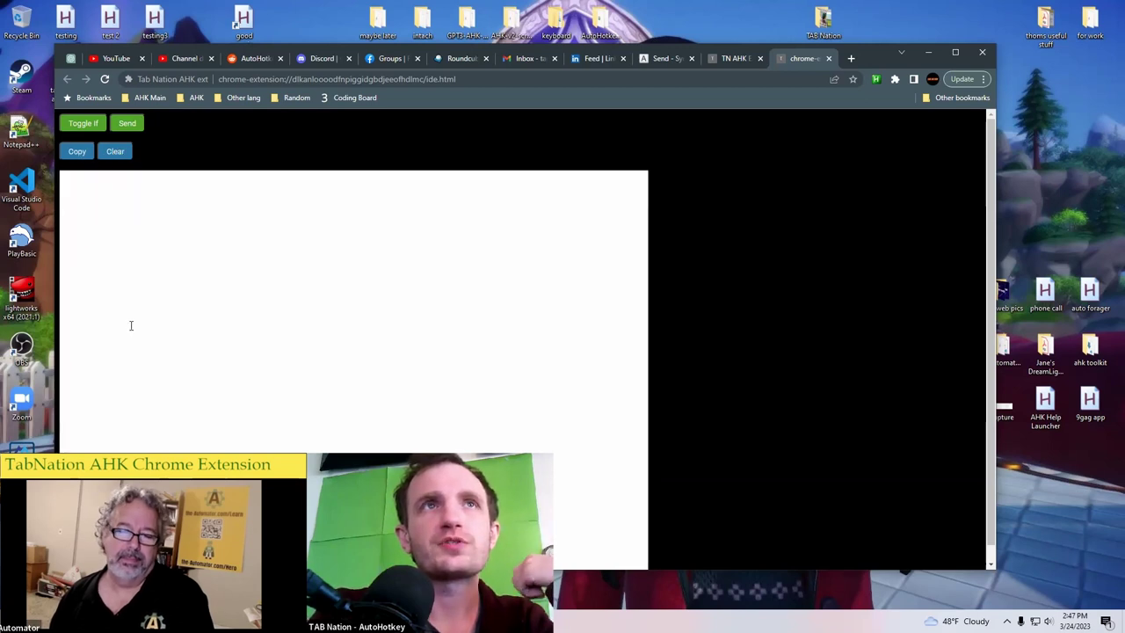
- Close the ide.html tab to return to the extension's main page
click(138, 129)
click(108, 128)
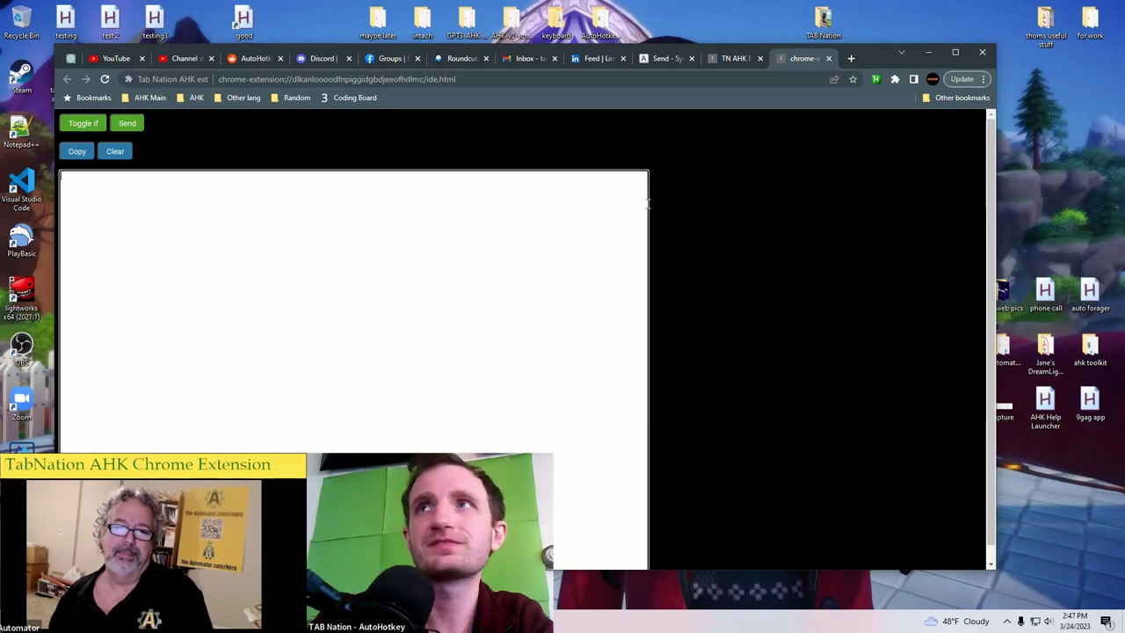
click(829, 58)
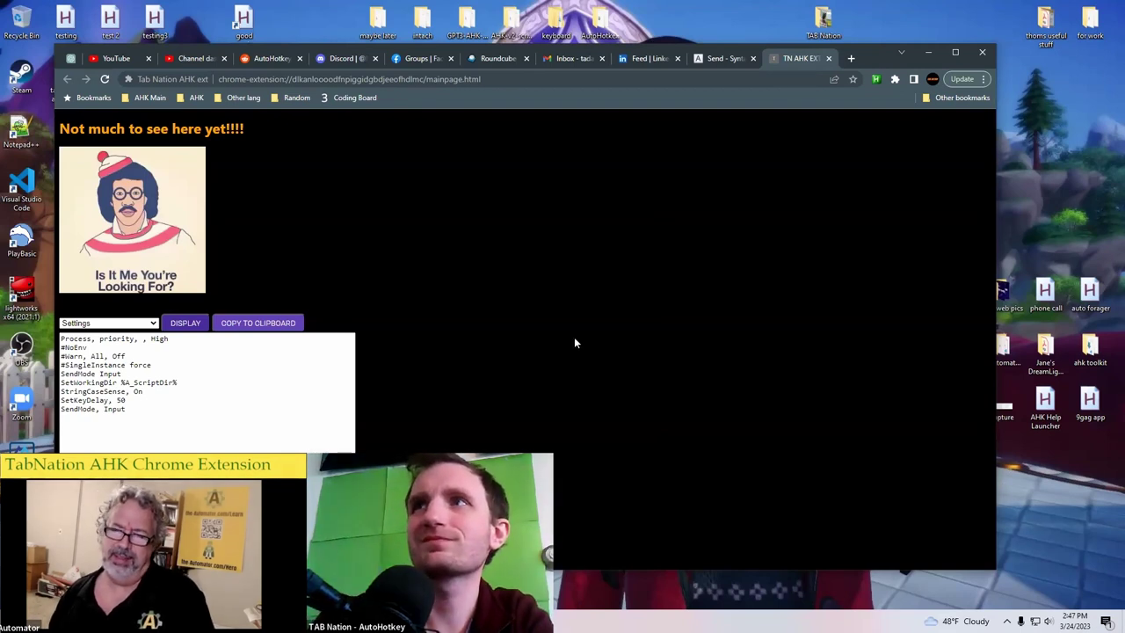
click(875, 79)
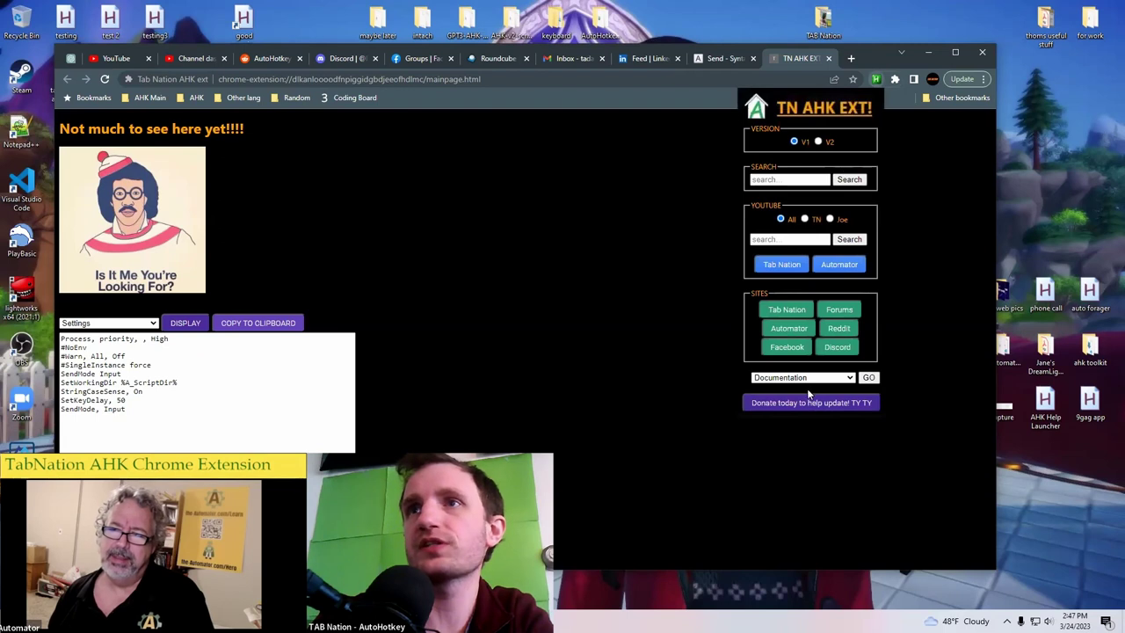
click(587, 257)
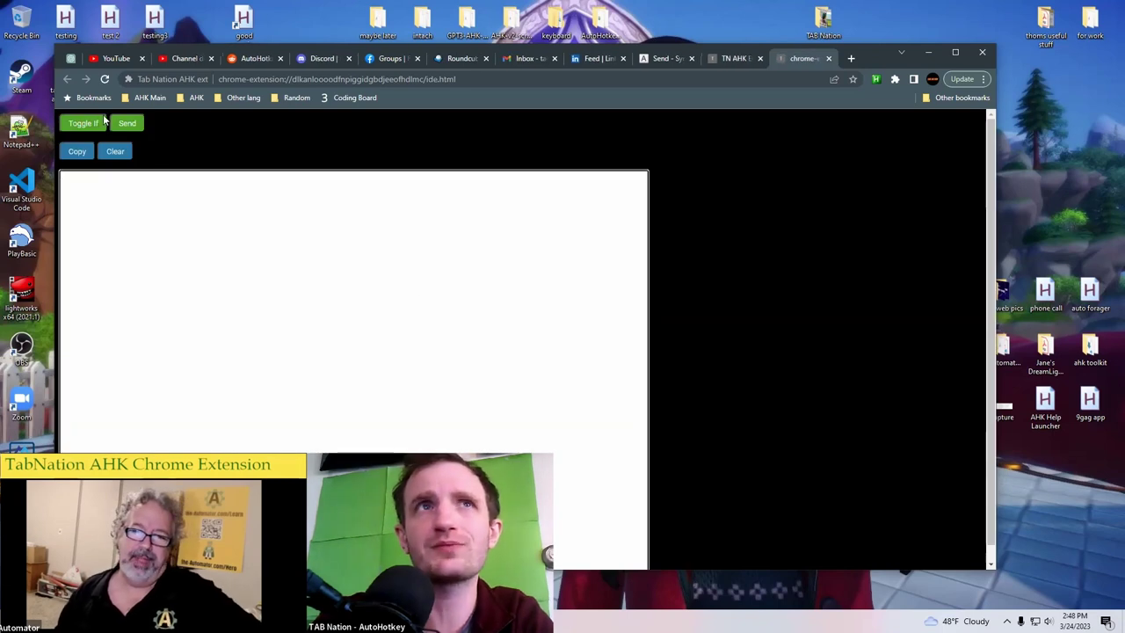
- Drag the ide.html script box's resize grip up and left to shrink it, then click inside
scroll(562, 492, down, 1)
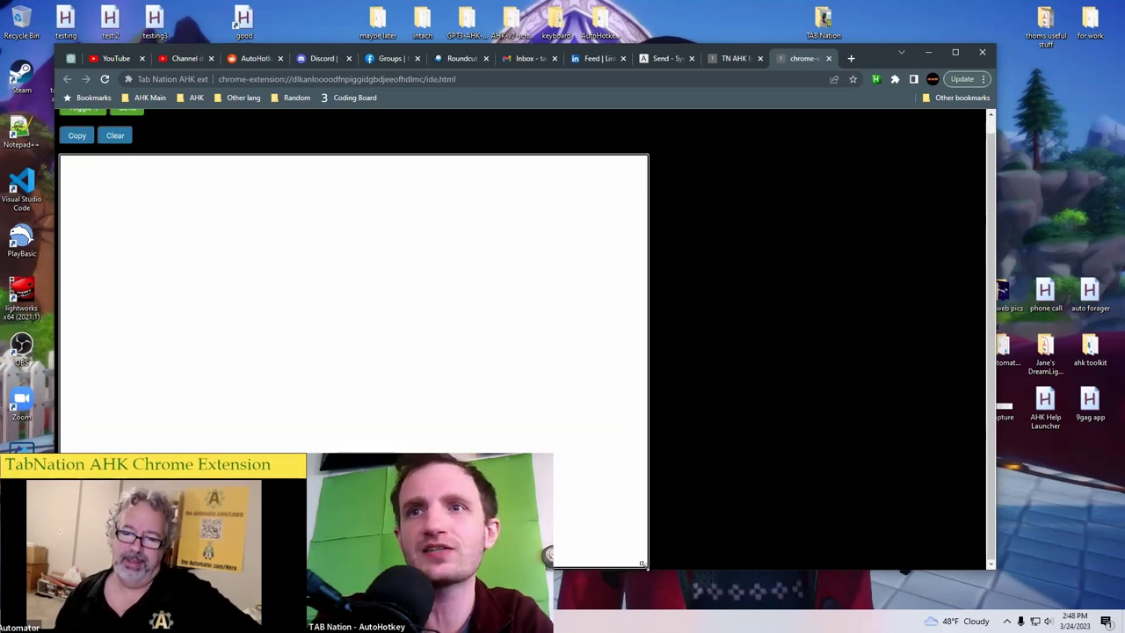
drag(646, 565, 623, 440)
click(118, 184)
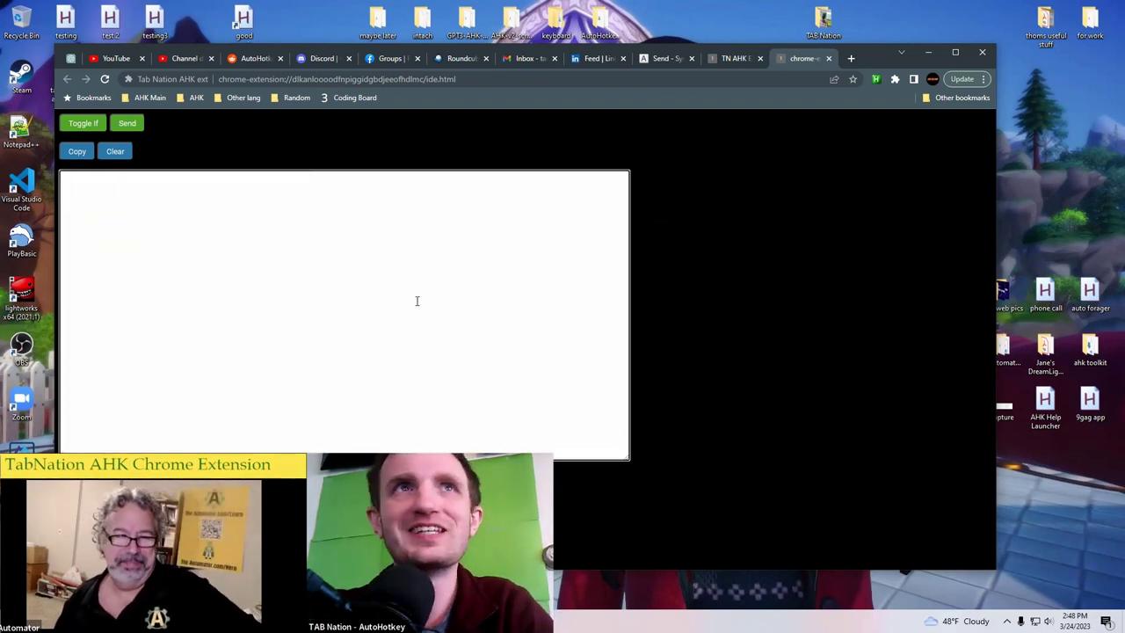
- Close the ide.html tab, then open and dismiss the TN AHK EXT toolbar popup
click(827, 59)
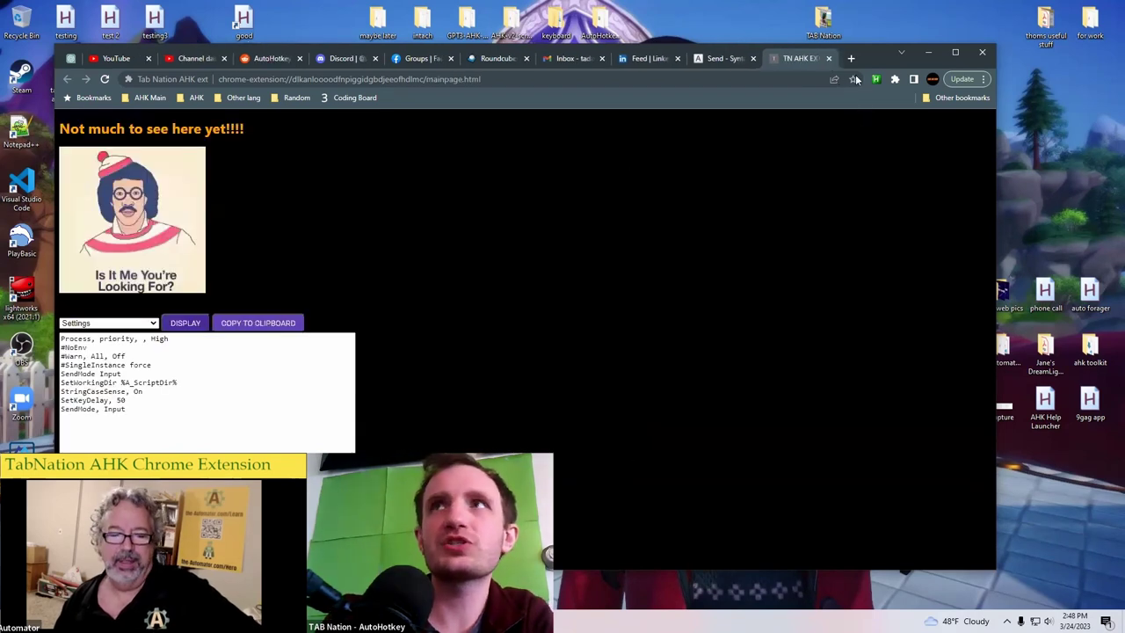
click(875, 80)
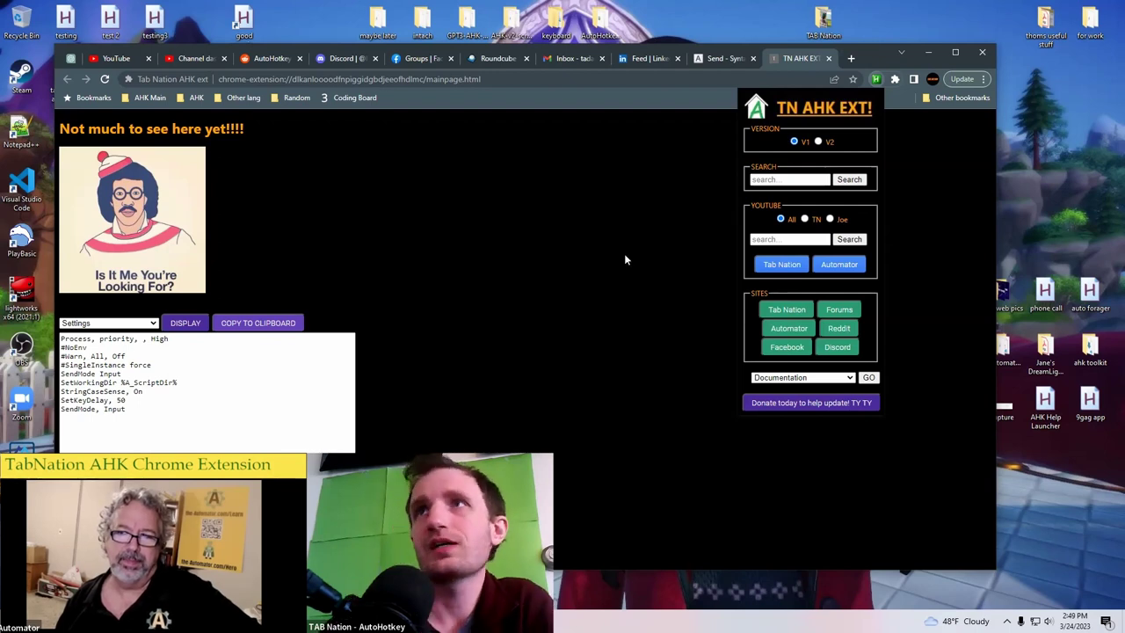
click(703, 216)
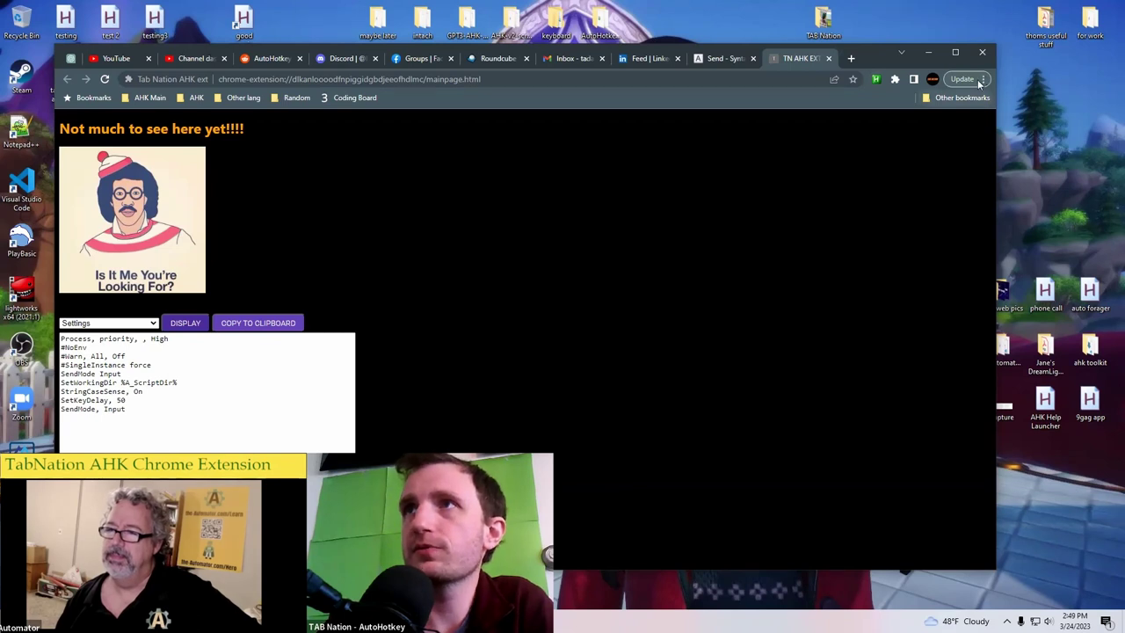
- Open Chrome's Extensions page from the three-dot menu under More tools
click(978, 81)
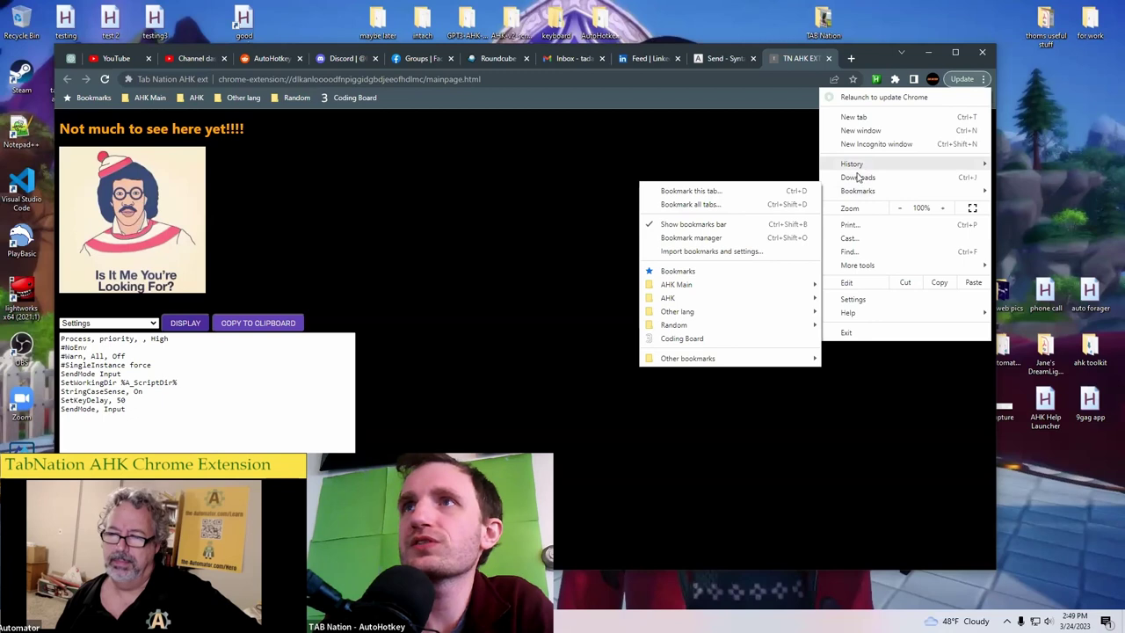
mouse_move(865, 266)
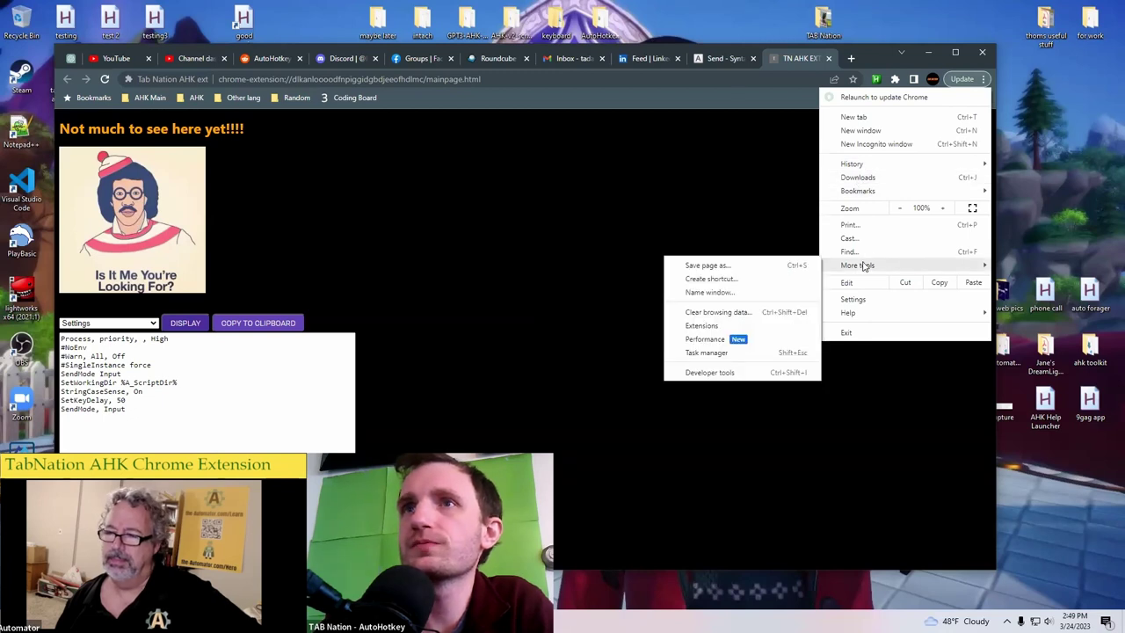
click(694, 326)
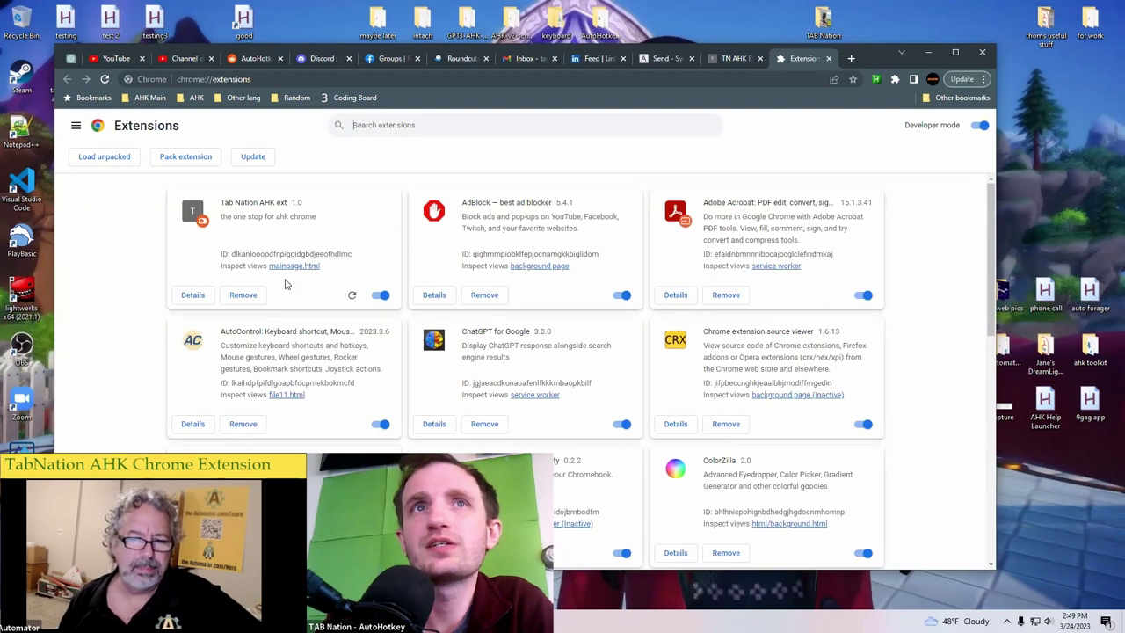
click(105, 163)
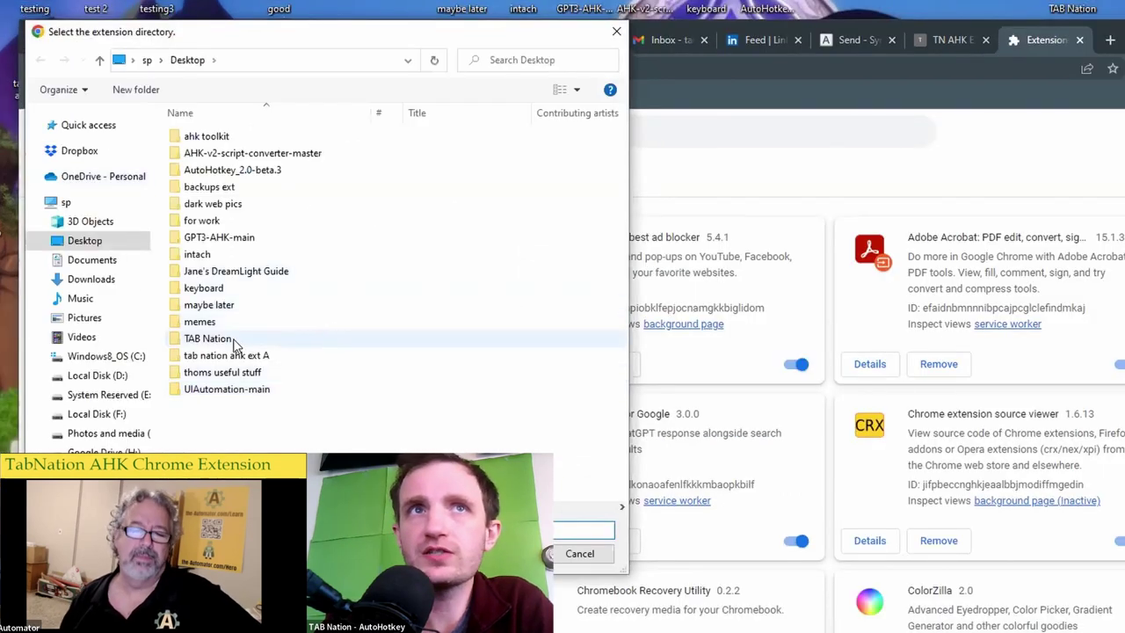
click(218, 341)
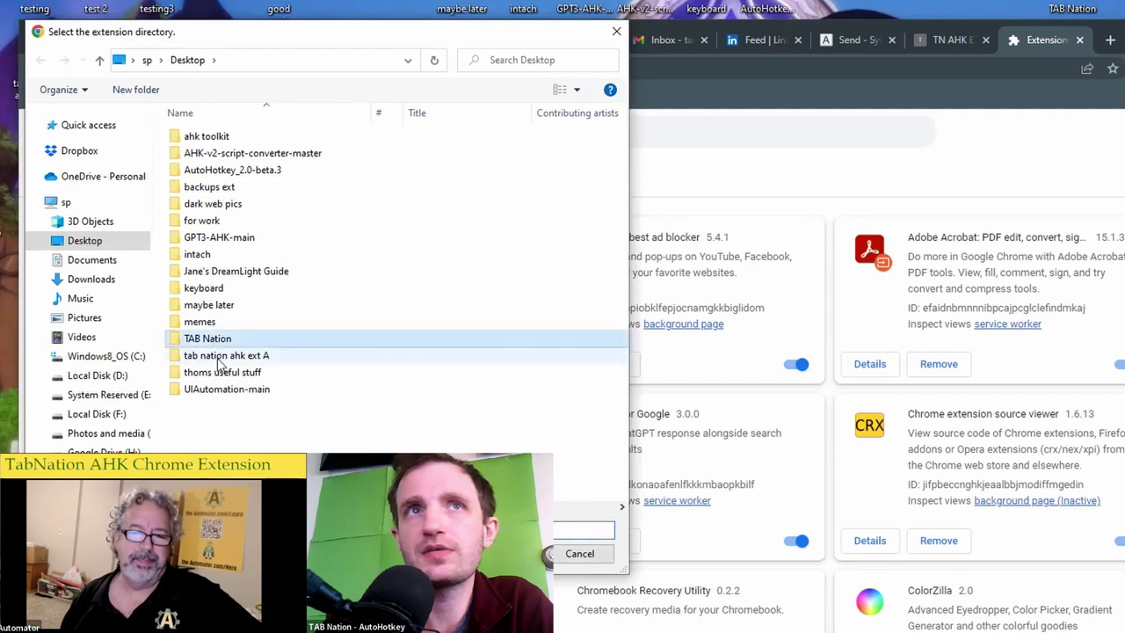
click(579, 555)
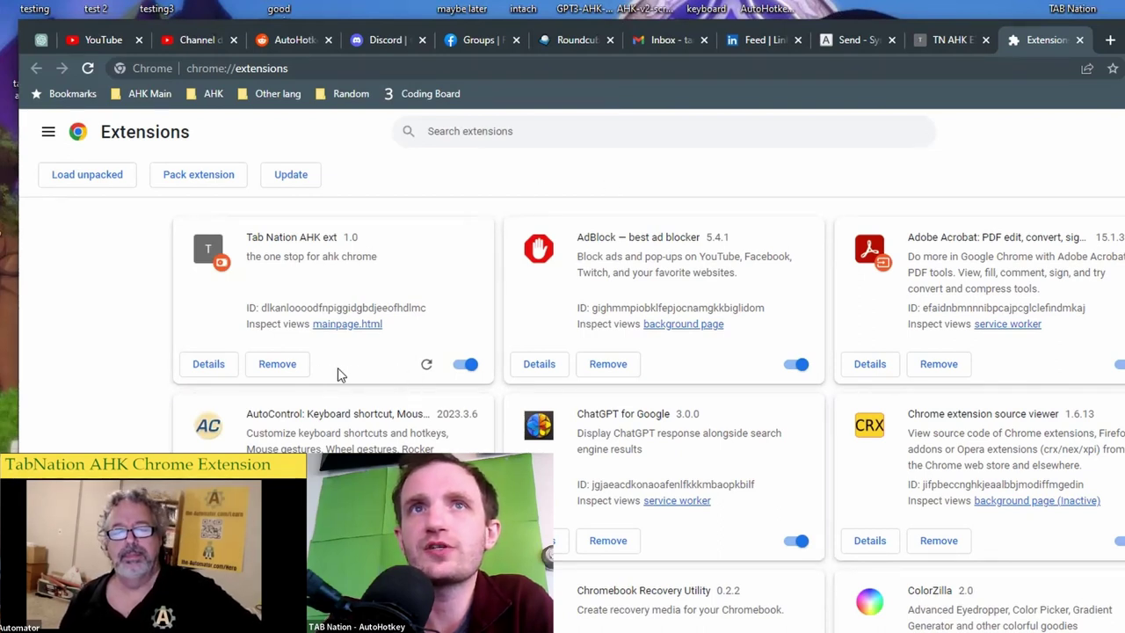
click(213, 366)
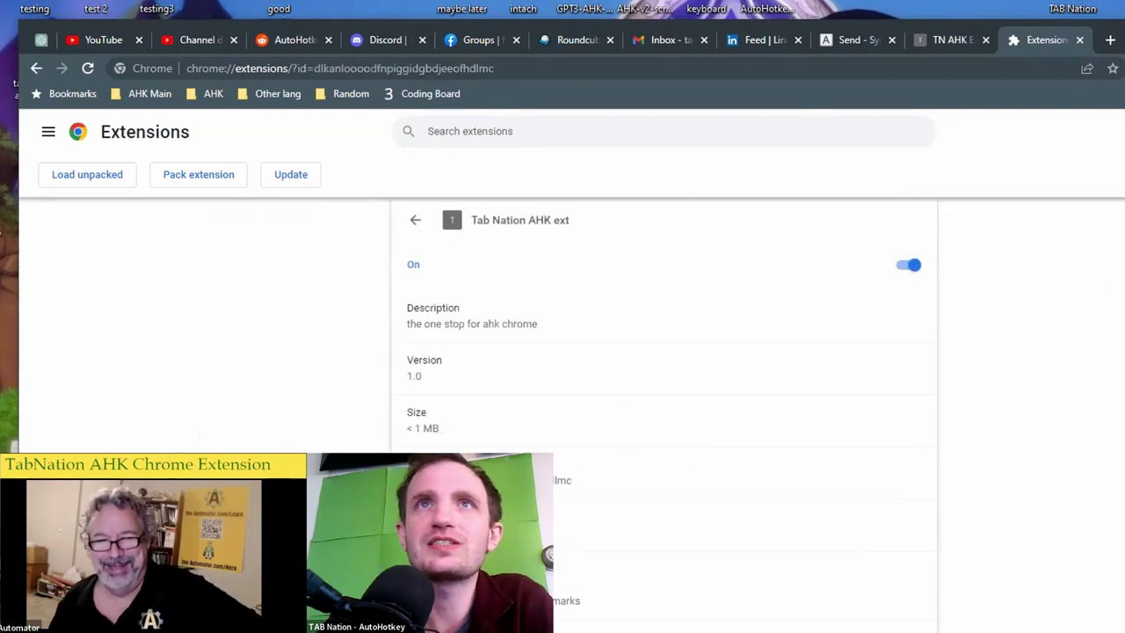
click(413, 220)
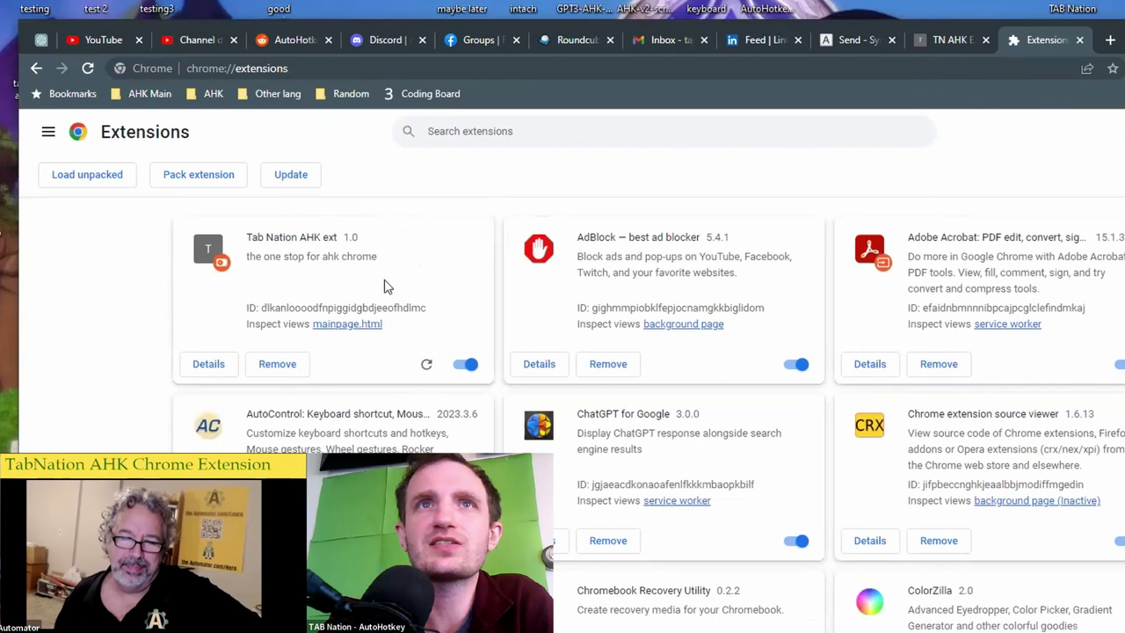
click(423, 368)
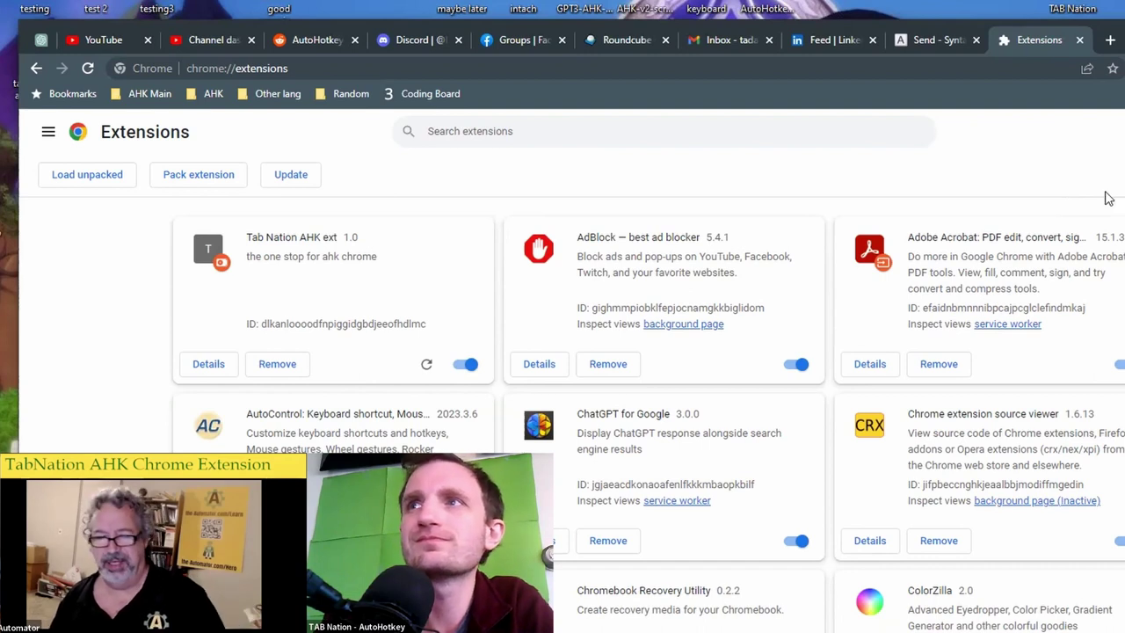
scroll(647, 415, down, 5)
scroll(647, 415, up, 5)
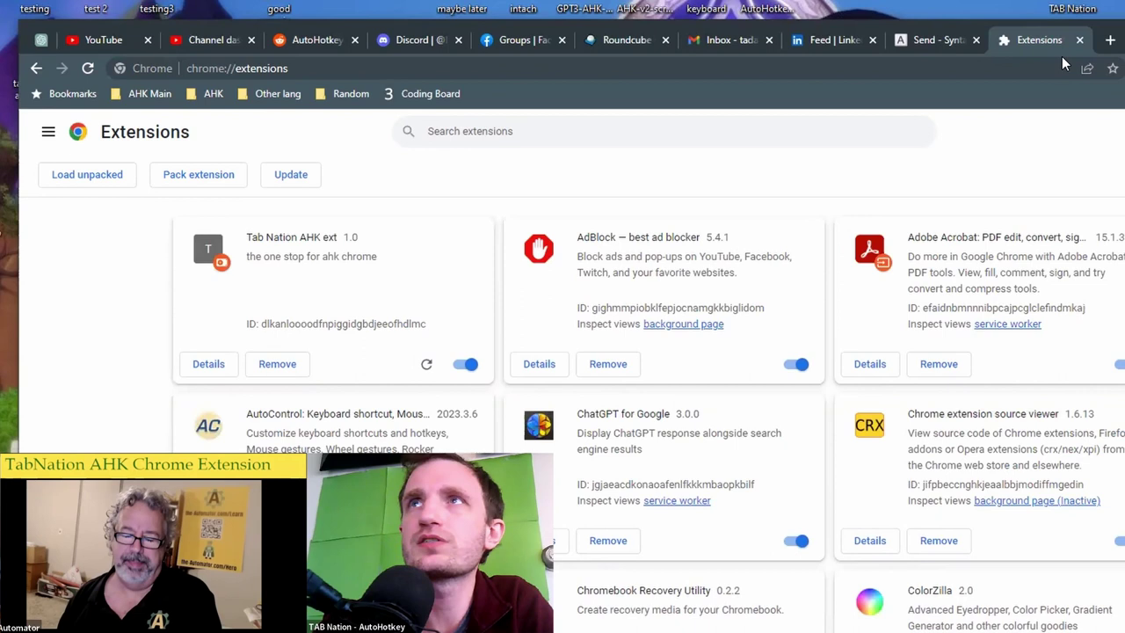
- Alternate between Notepad++ and Chrome, then show the desktop with Win+D
key(alt+Tab)
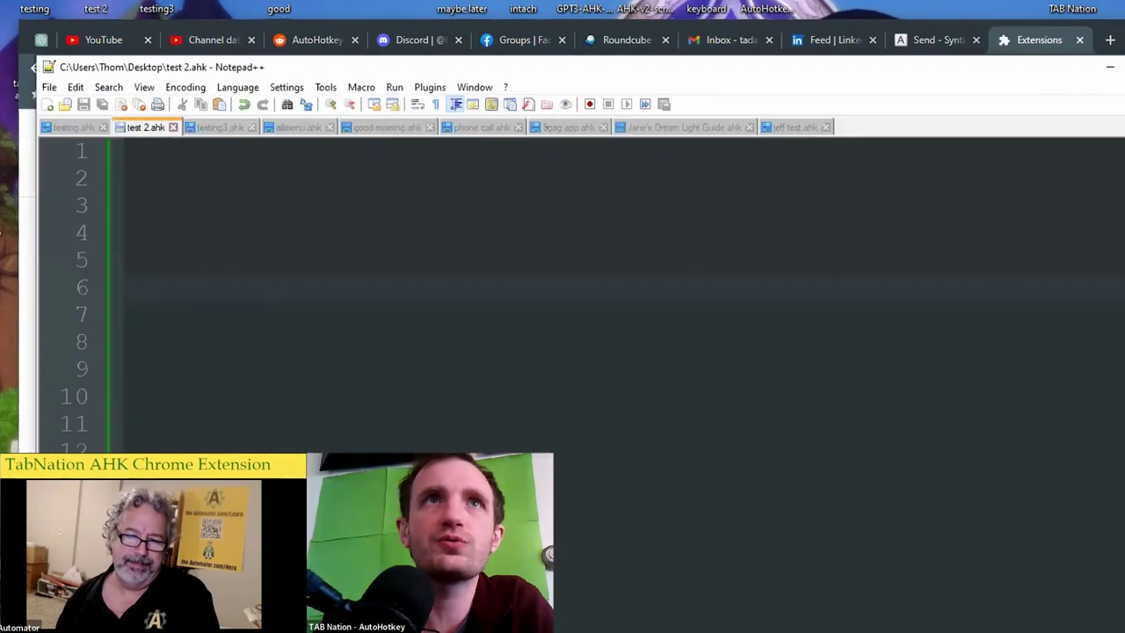
key(alt+Tab)
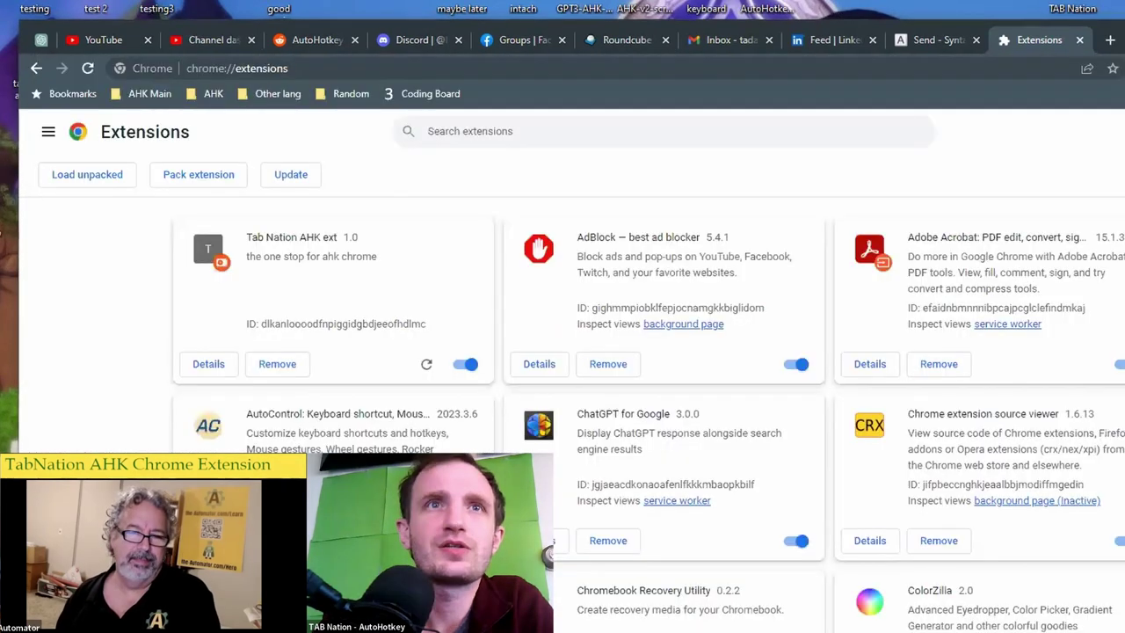
key(alt+Tab)
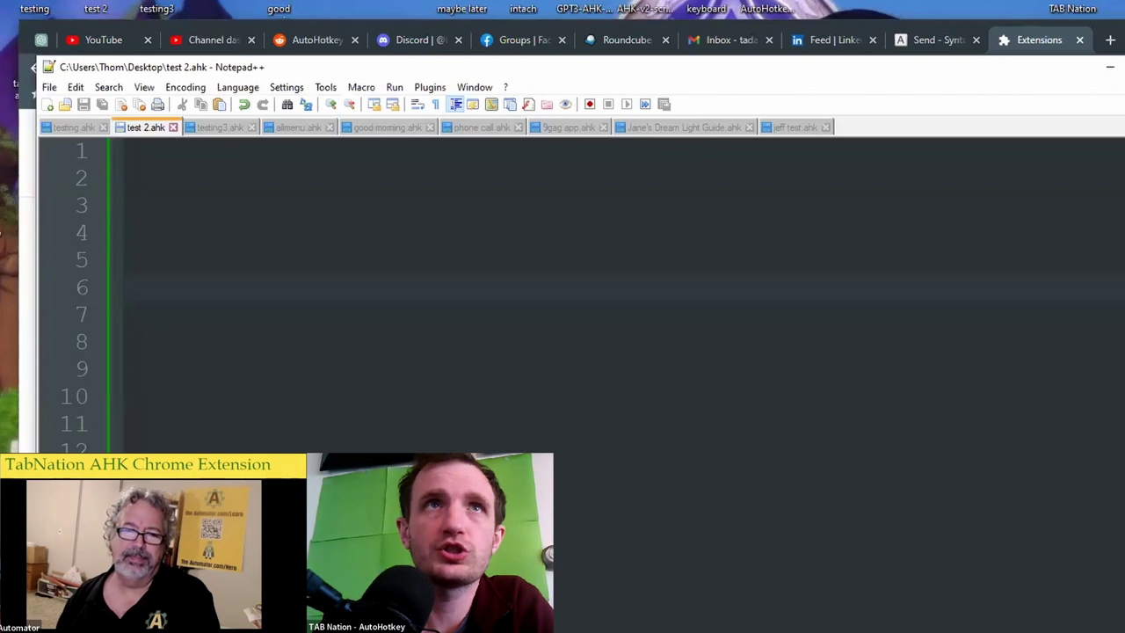
key(alt+Tab)
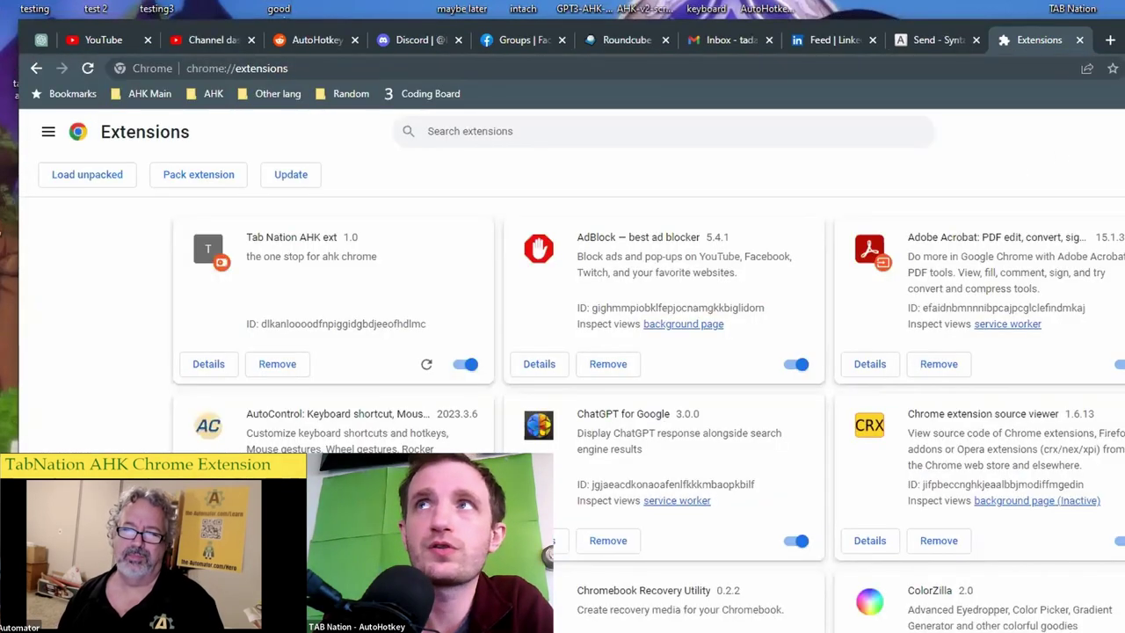
key(super+d)
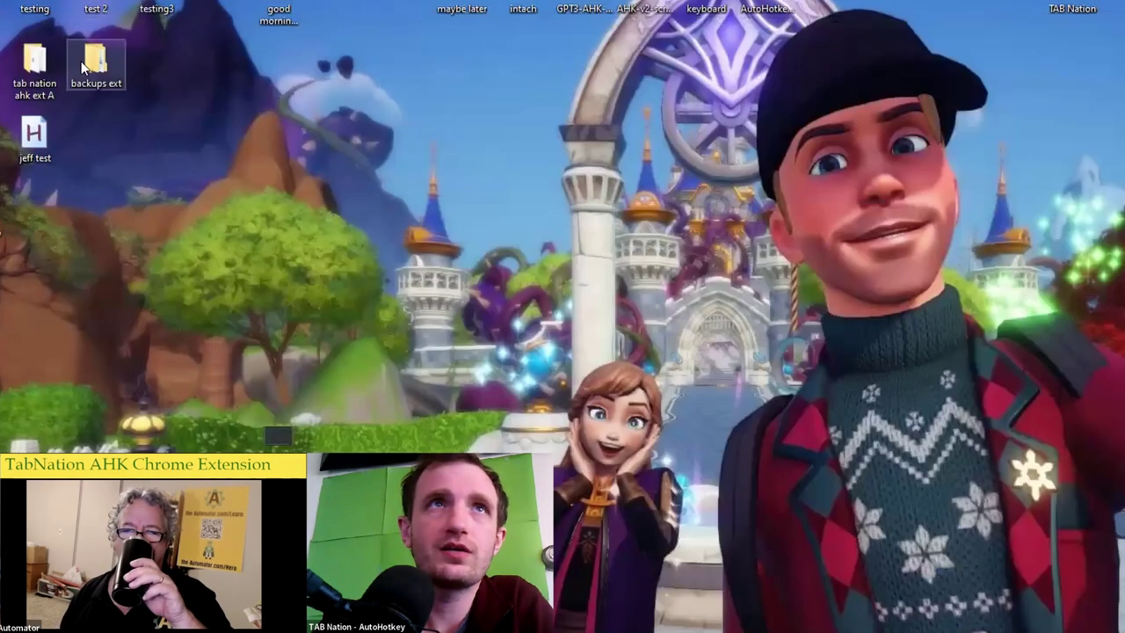
- Open the tab nation ahk ext A desktop folder, reposition its window, and select the action file
double_click(40, 77)
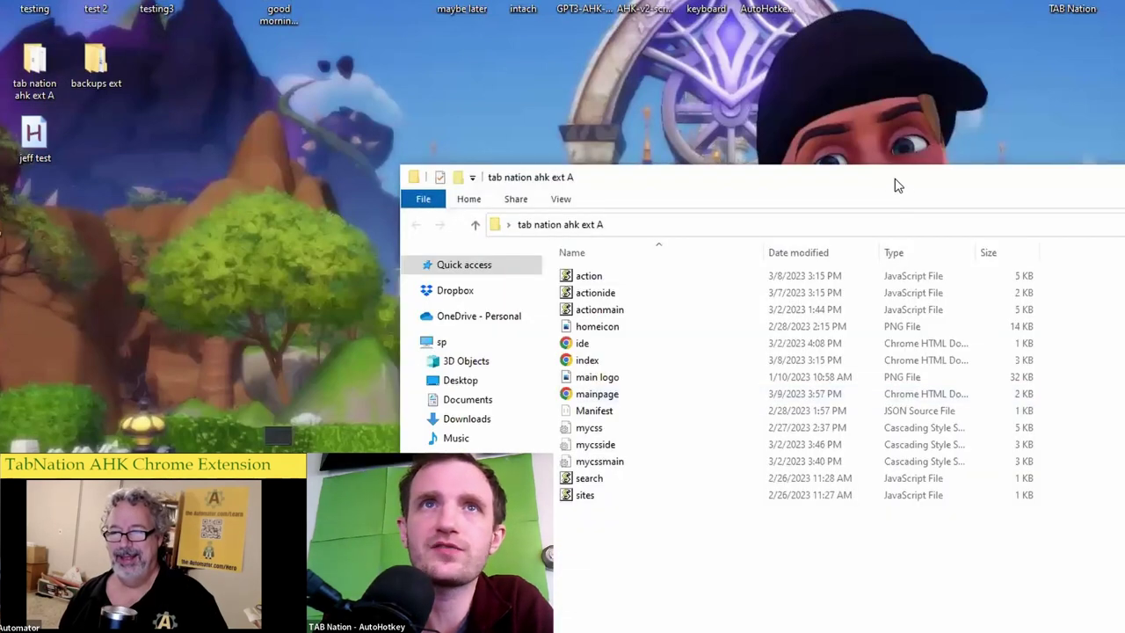
drag(670, 114, 672, 114)
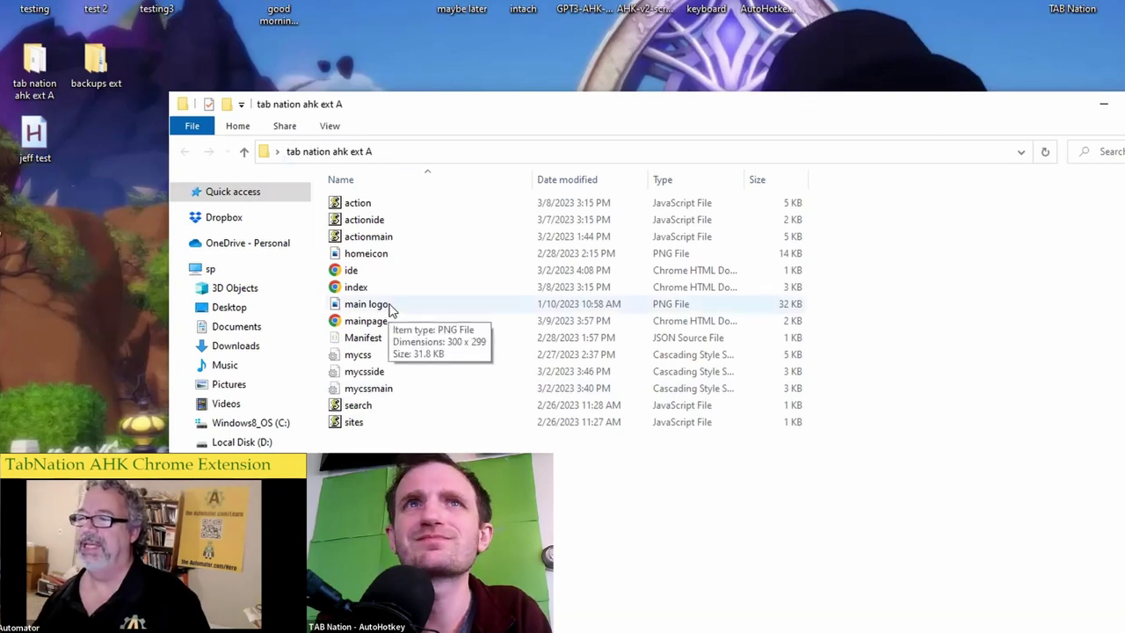
click(362, 203)
- Open action.js via Edit with Notepad++ and scroll through its code
right_click(363, 204)
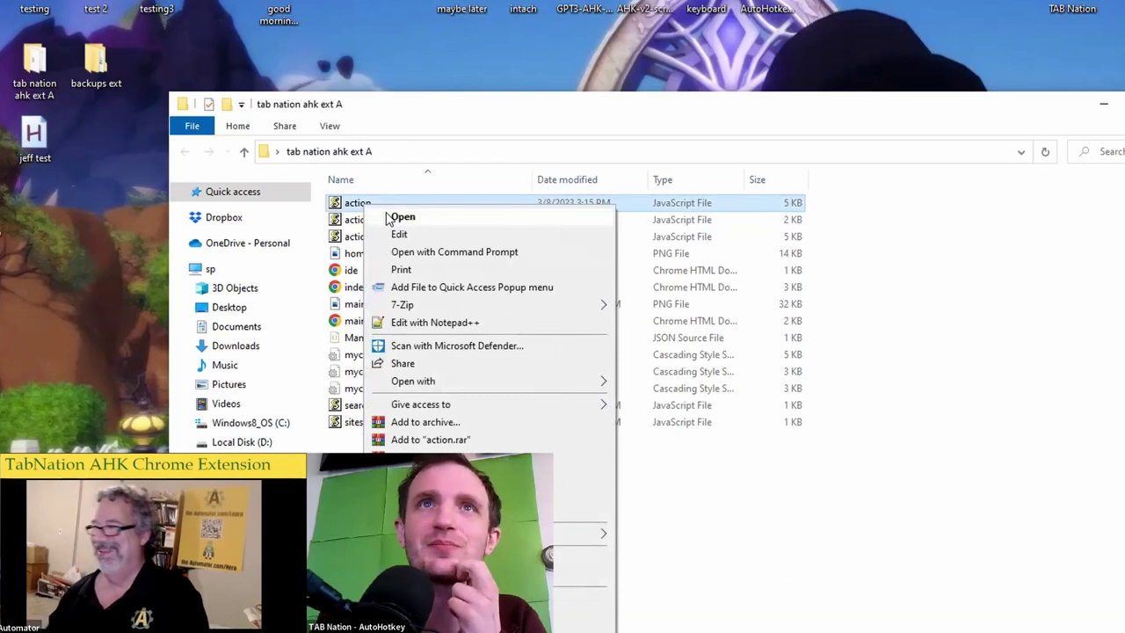
click(439, 322)
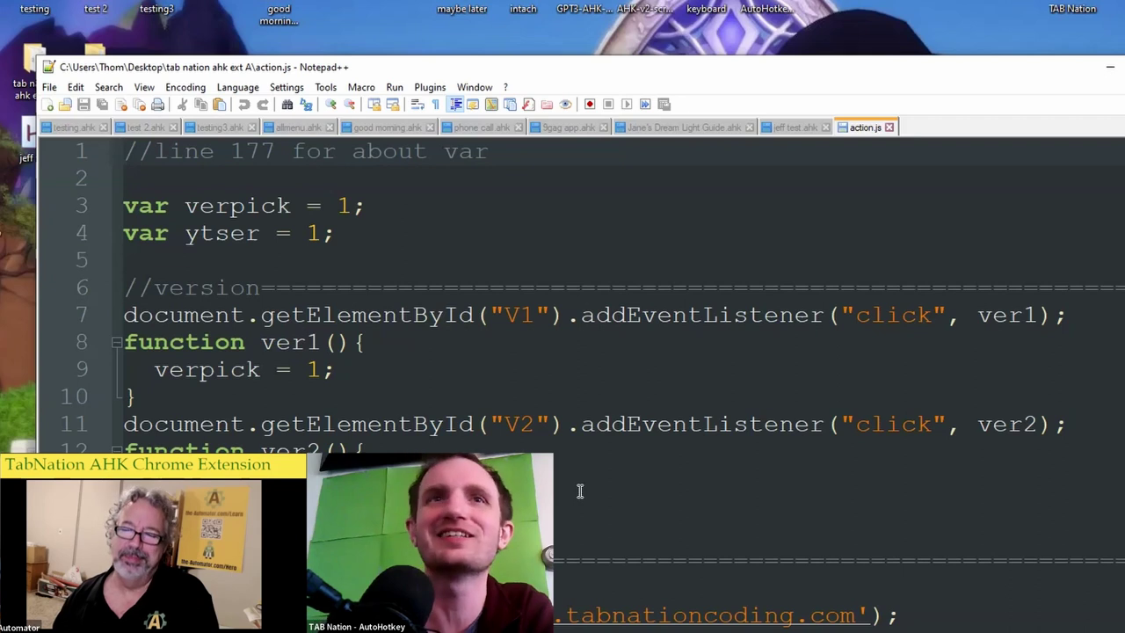
scroll(579, 490, down, 16)
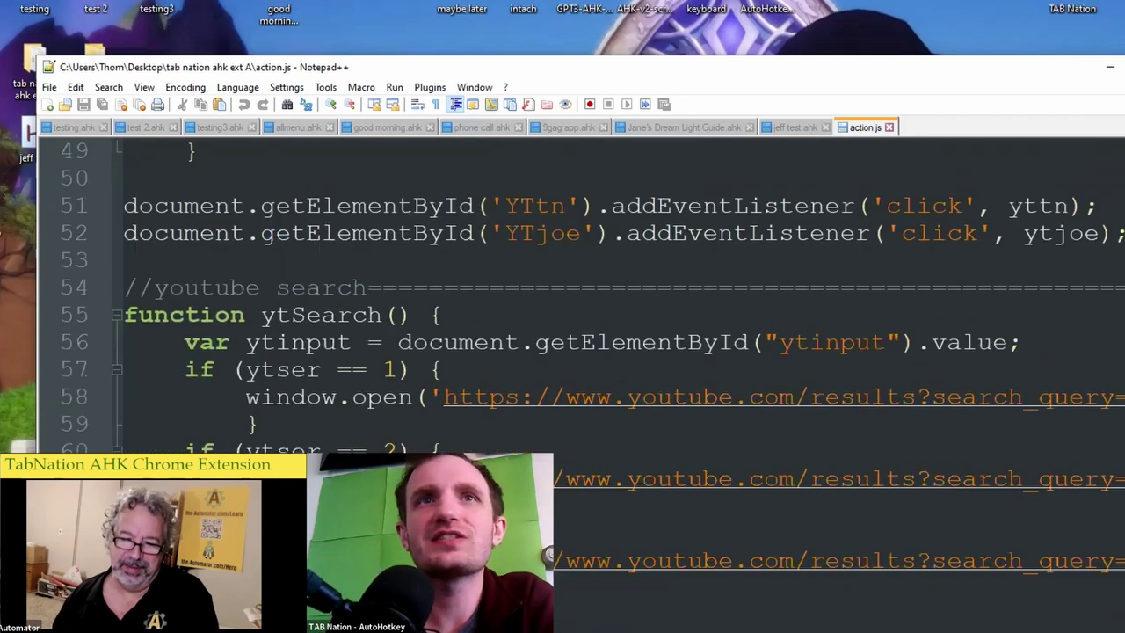
scroll(365, 448, down, 20)
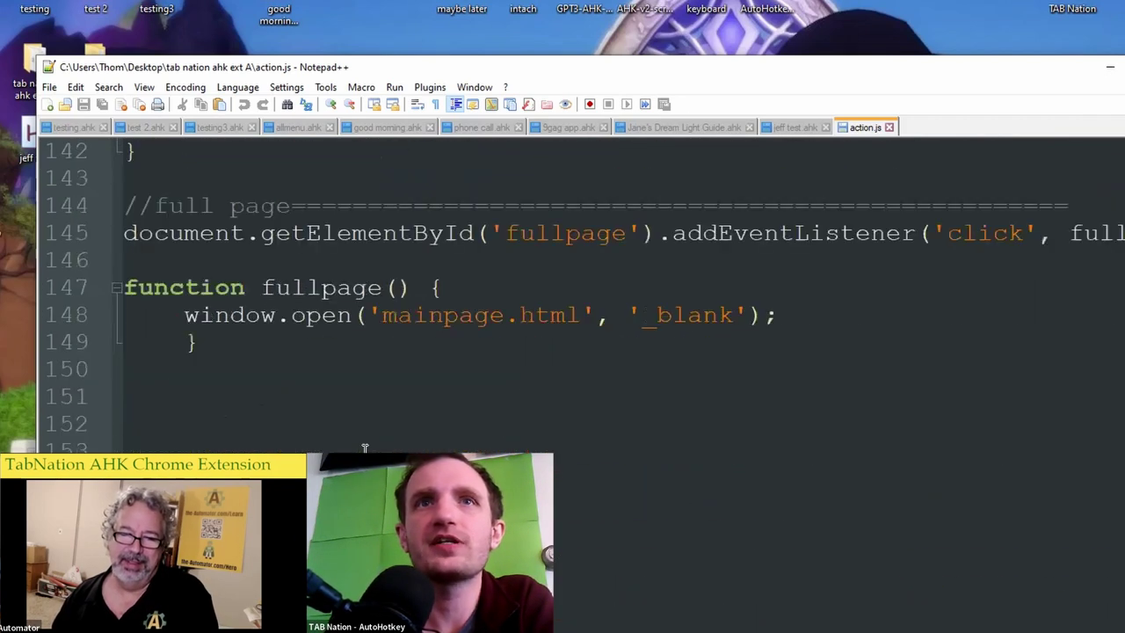
scroll(469, 439, up, 9)
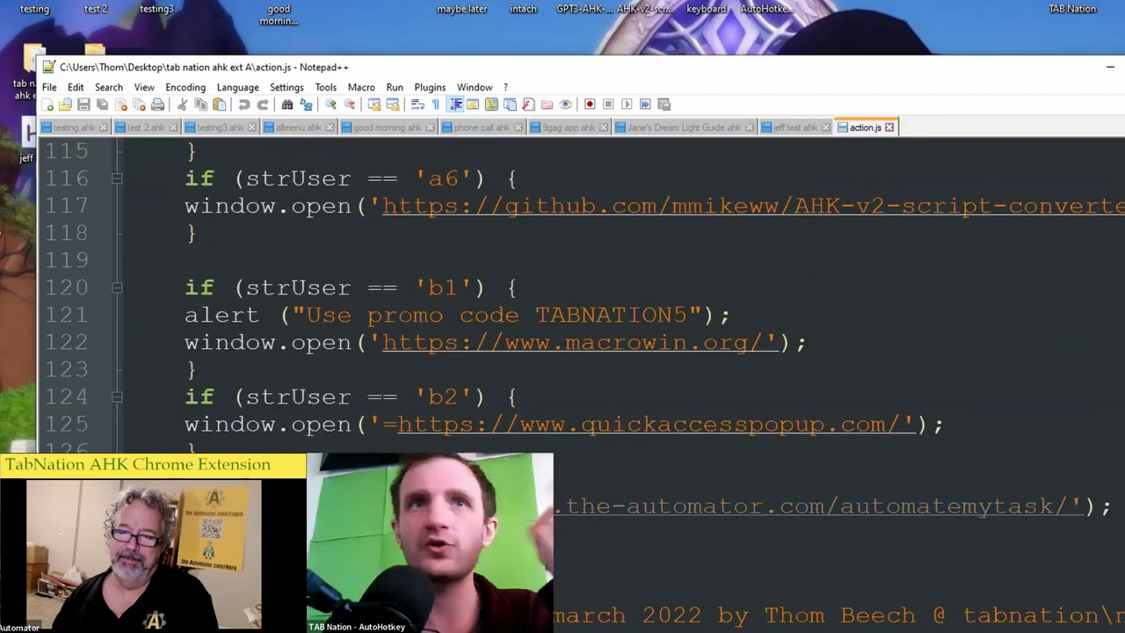
scroll(580, 290, up, 6)
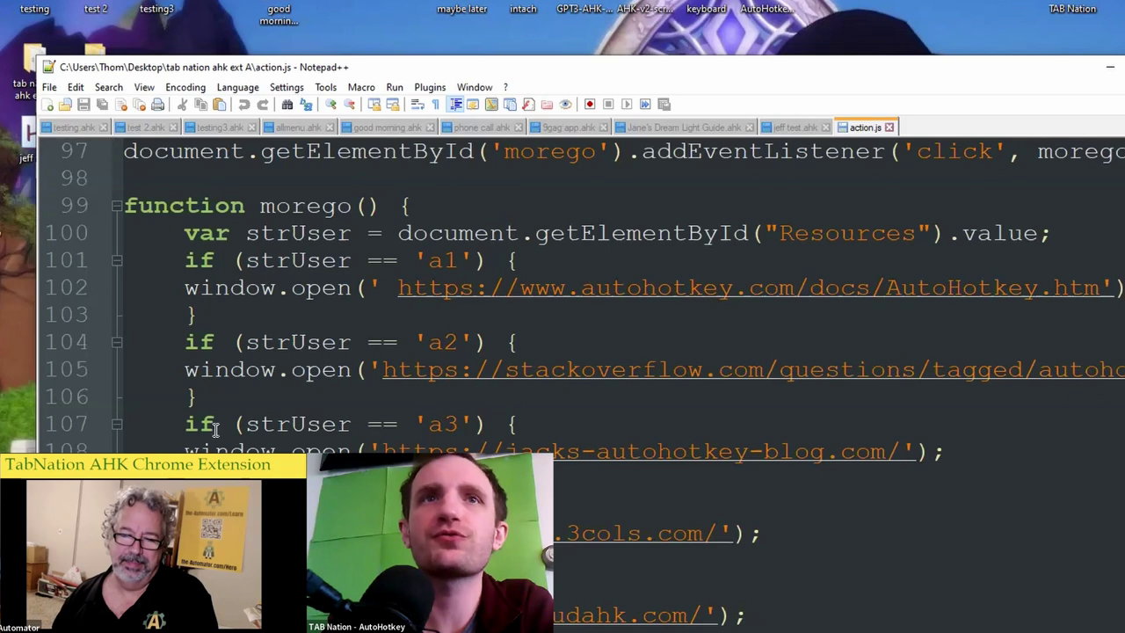
- Highlight the a3 condition through line 108, browse the code further, then minimize Notepad++
drag(270, 425, 979, 454)
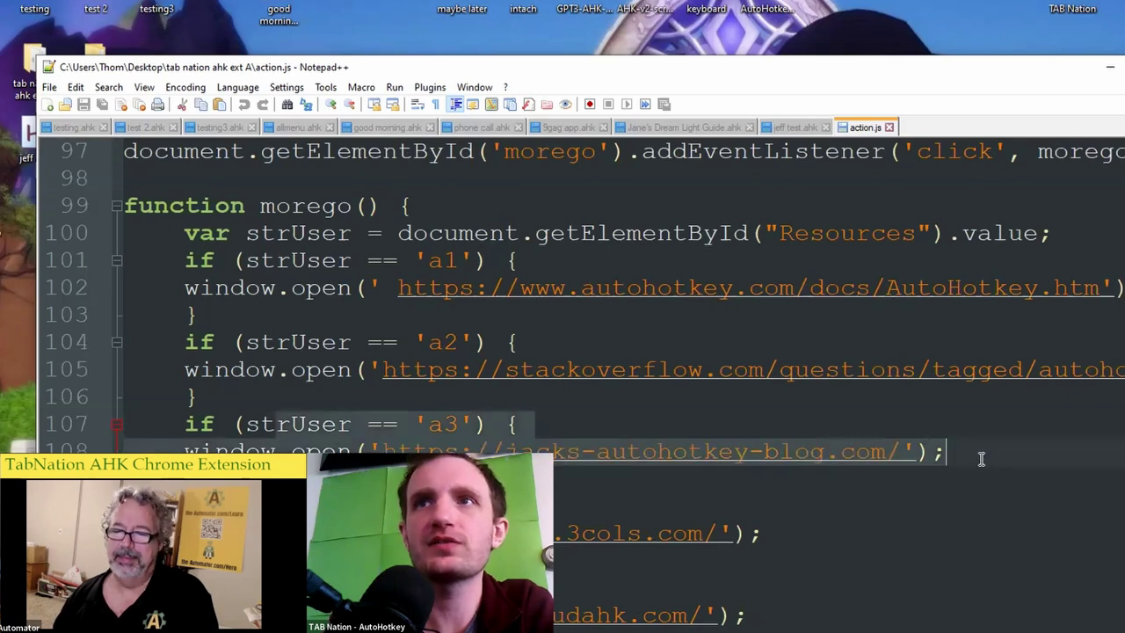
click(979, 453)
scroll(398, 326, up, 20)
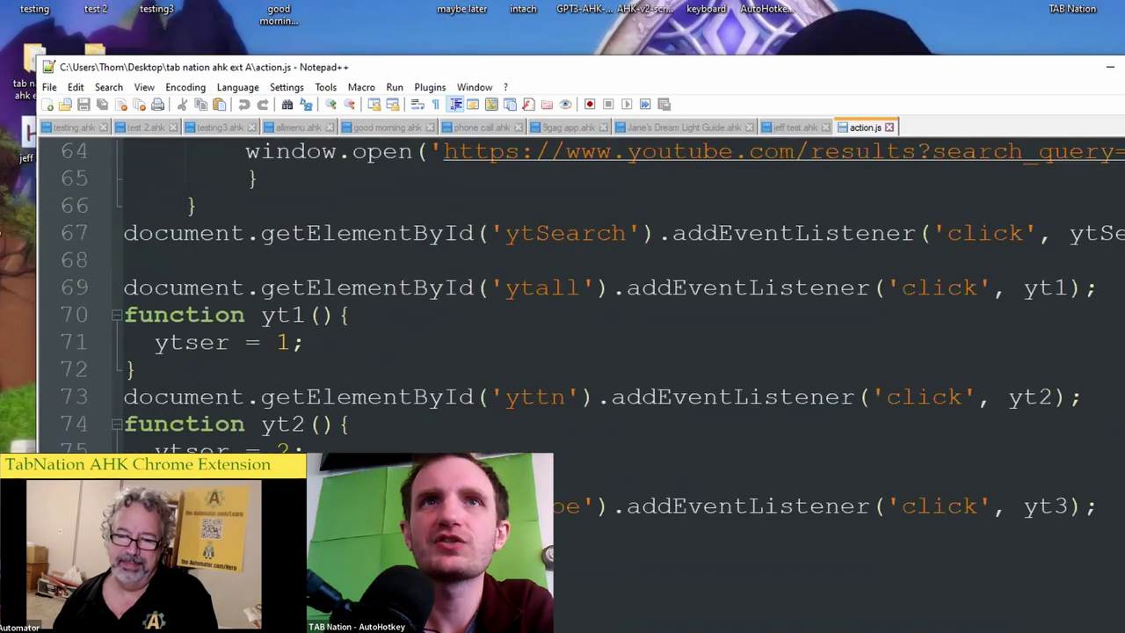
scroll(580, 299, up, 9)
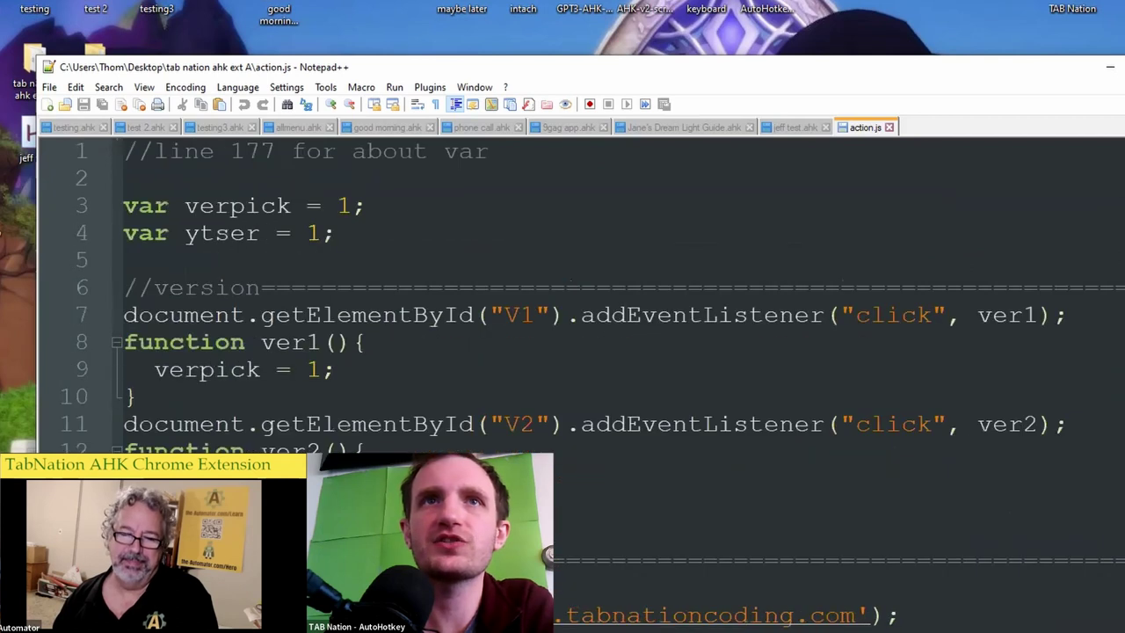
scroll(580, 299, down, 18)
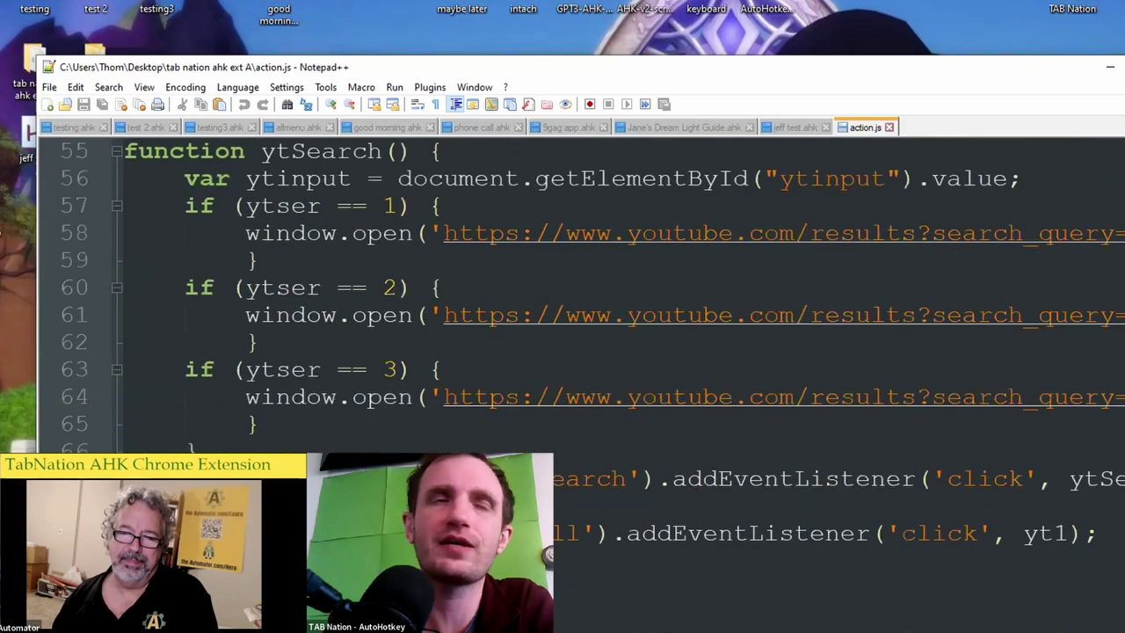
scroll(580, 298, down, 11)
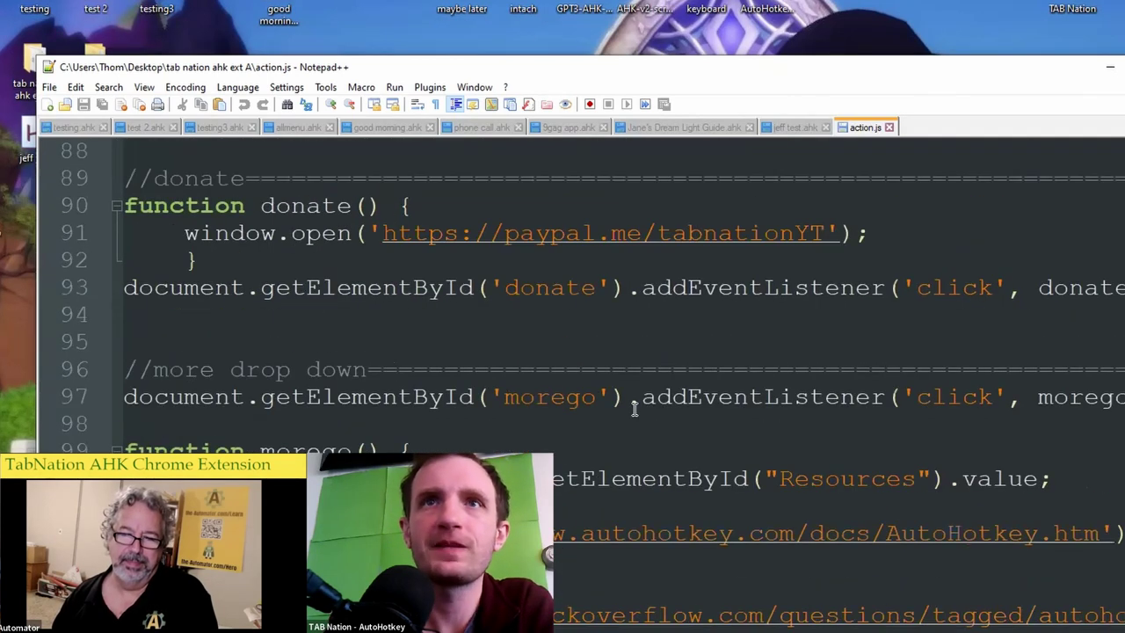
scroll(580, 299, up, 7)
scroll(633, 463, up, 20)
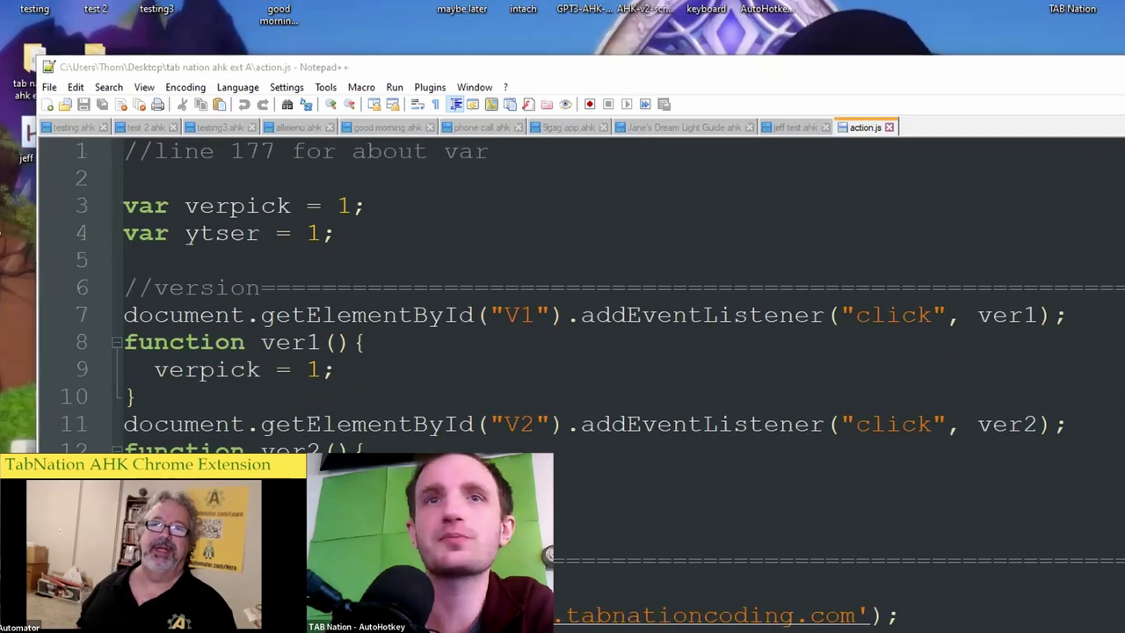
click(1110, 67)
click(620, 586)
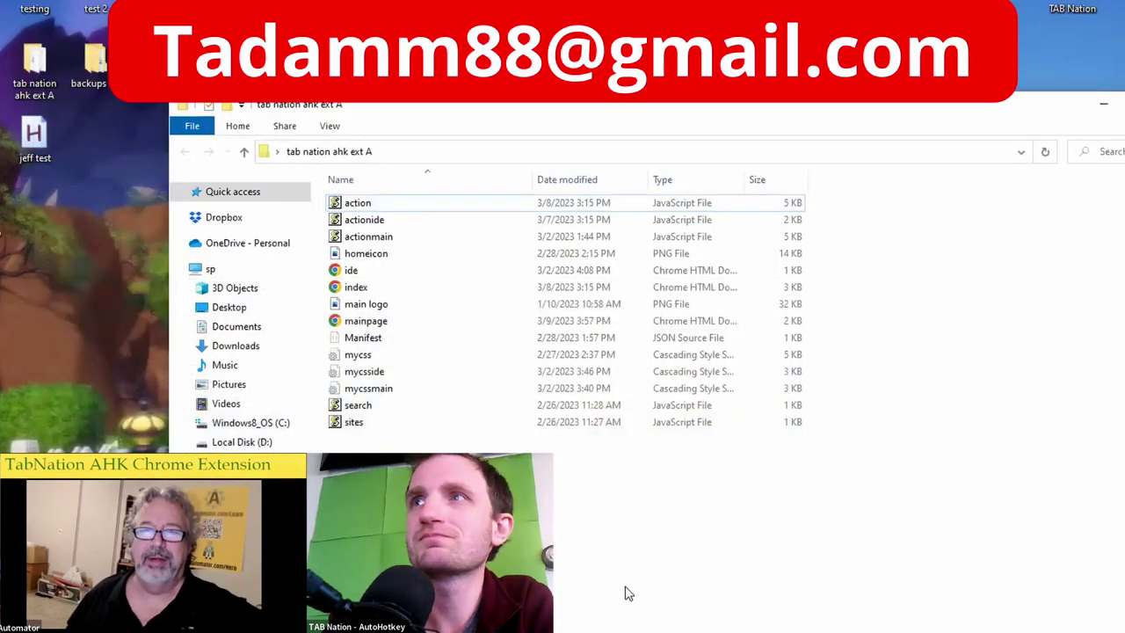